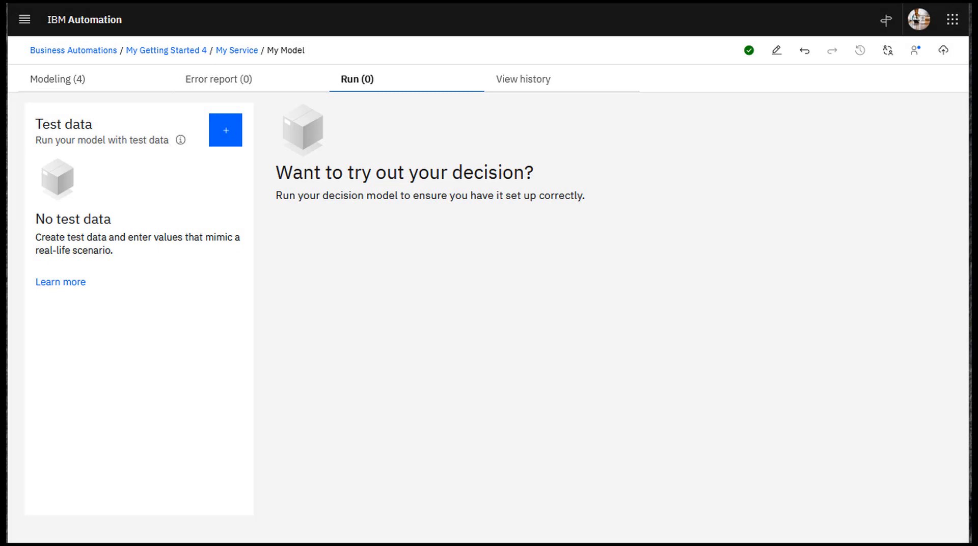
Step: Create a data model named Data in the My Service decision service
left_click(231, 52)
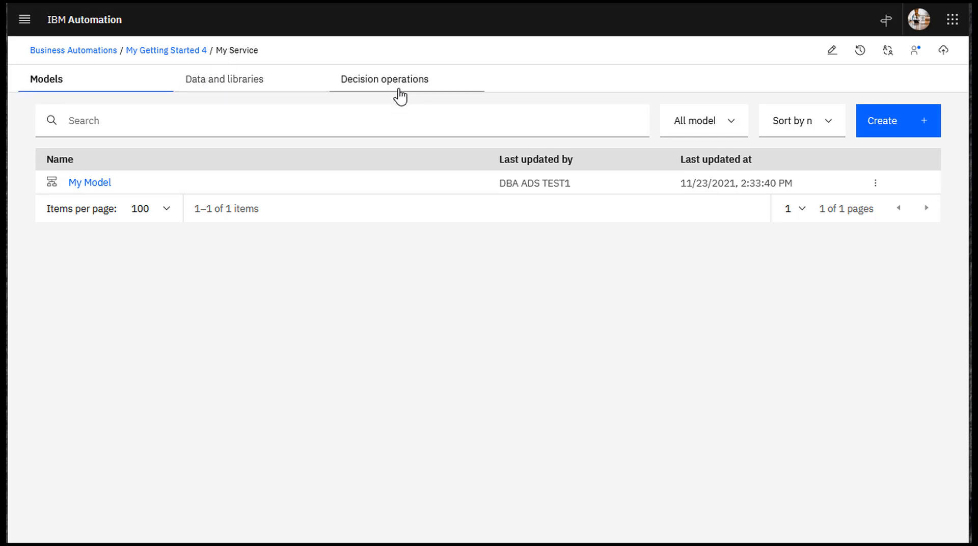
left_click(224, 87)
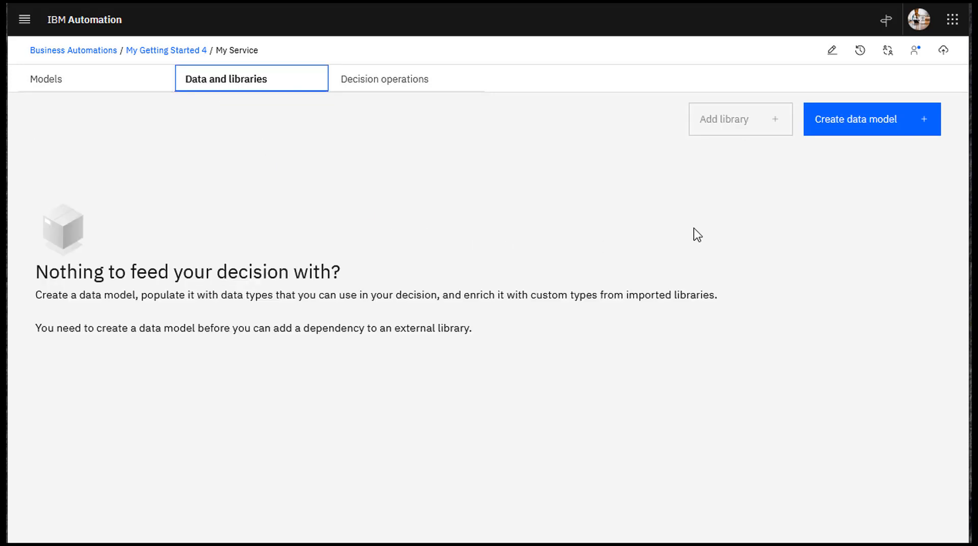
left_click(853, 133)
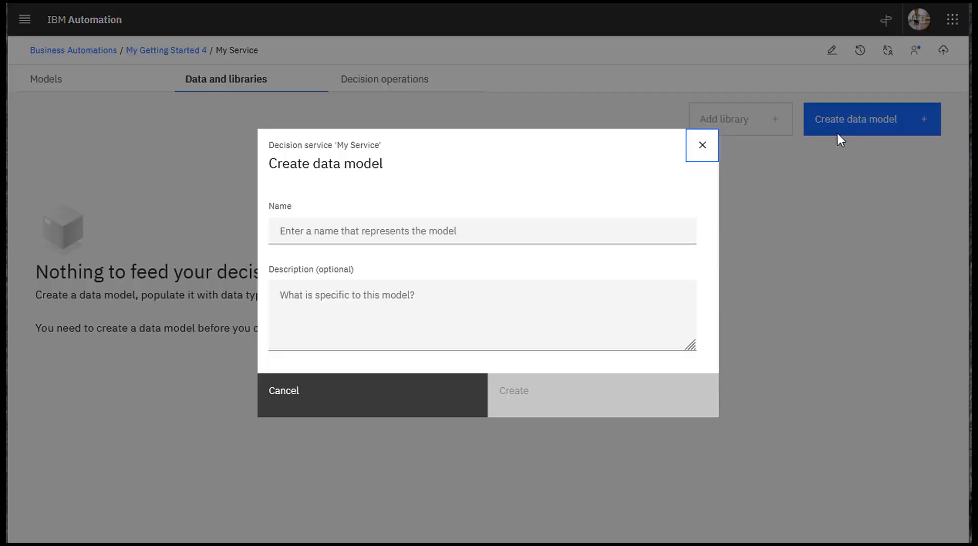
left_click(309, 229)
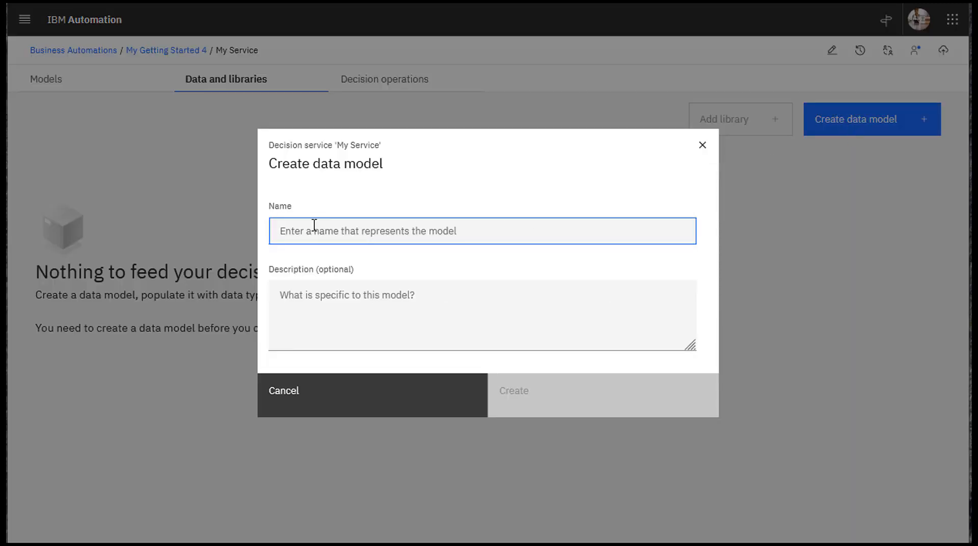
type("Data")
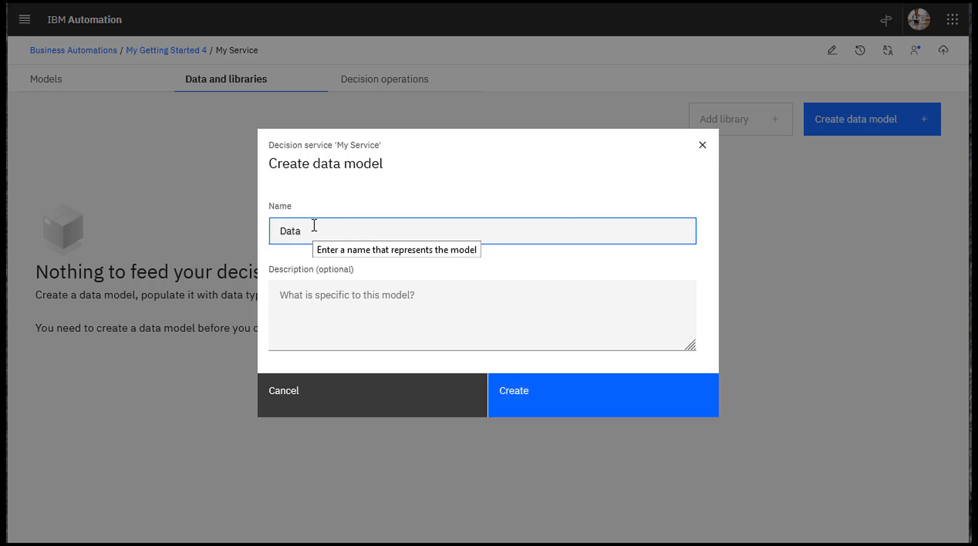
left_click(521, 396)
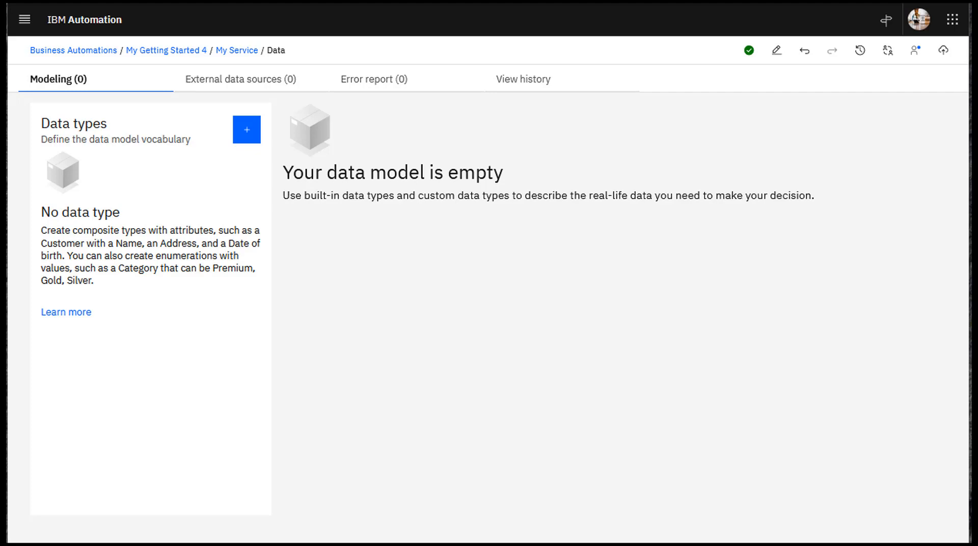
Step: Add an enumeration type named temperature to the data model
left_click(247, 130)
left_click(247, 131)
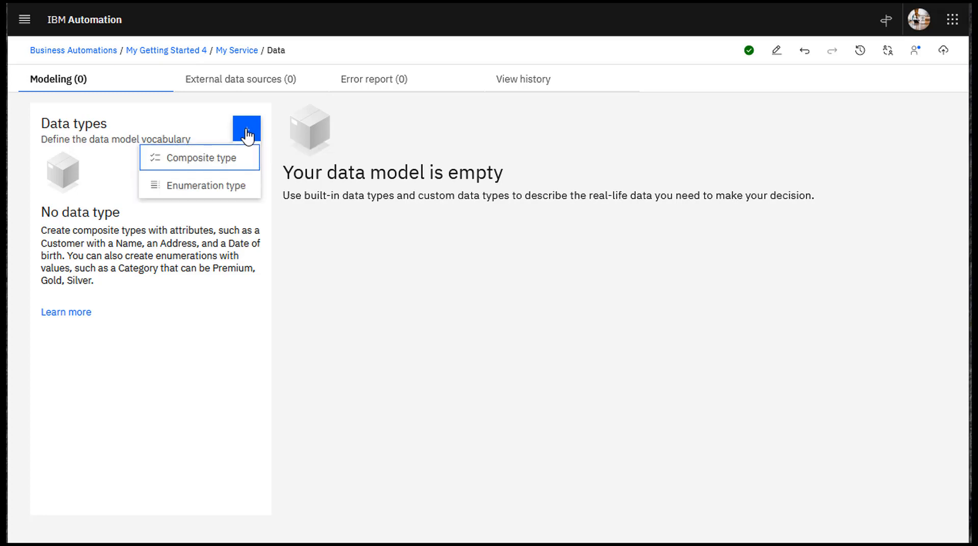
left_click(224, 187)
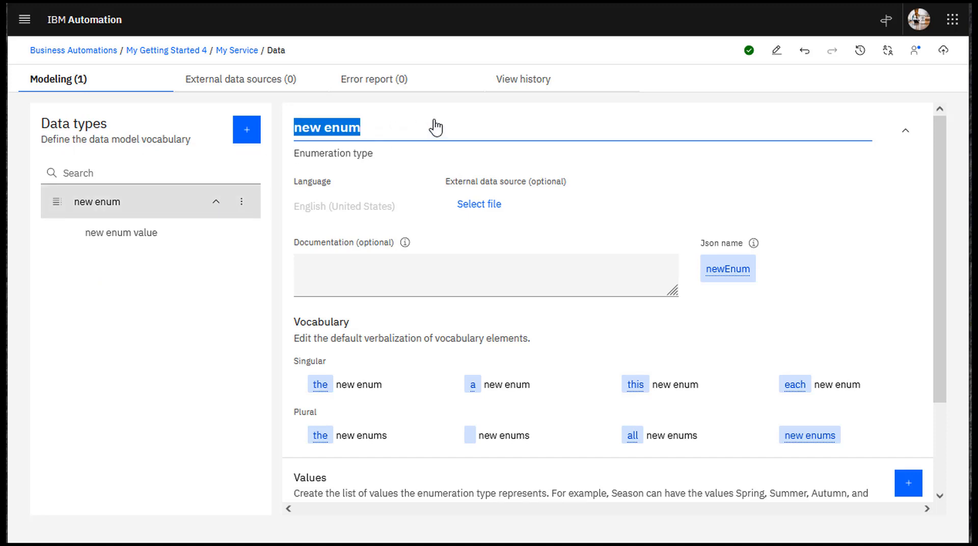
type("t")
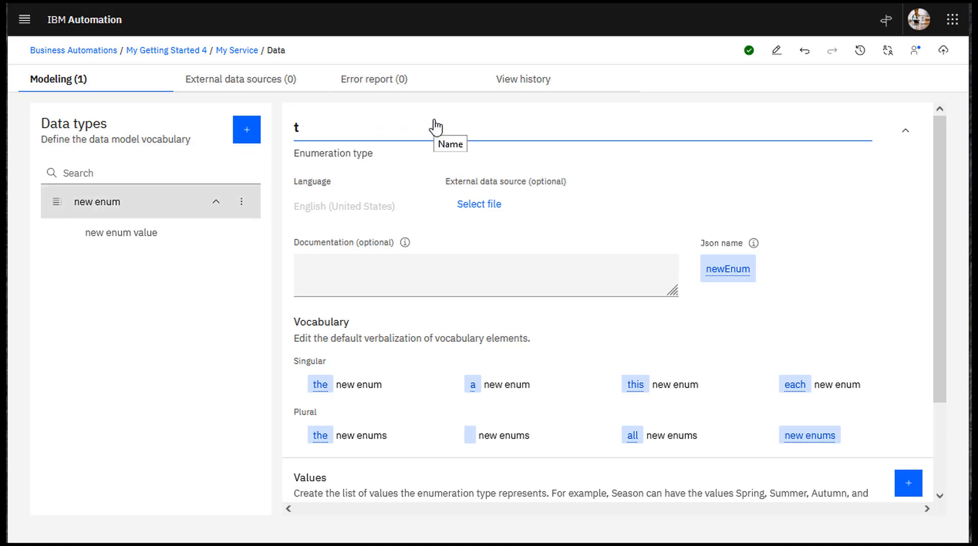
type("emperature")
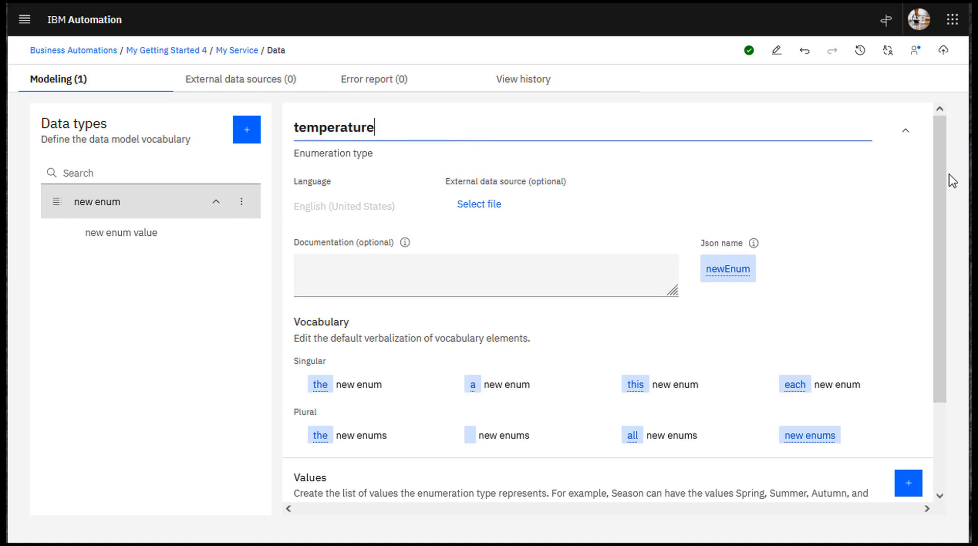
Step: Give the temperature enumeration three values, in order: cold, warm and hot
left_click_drag(938, 170, 933, 322)
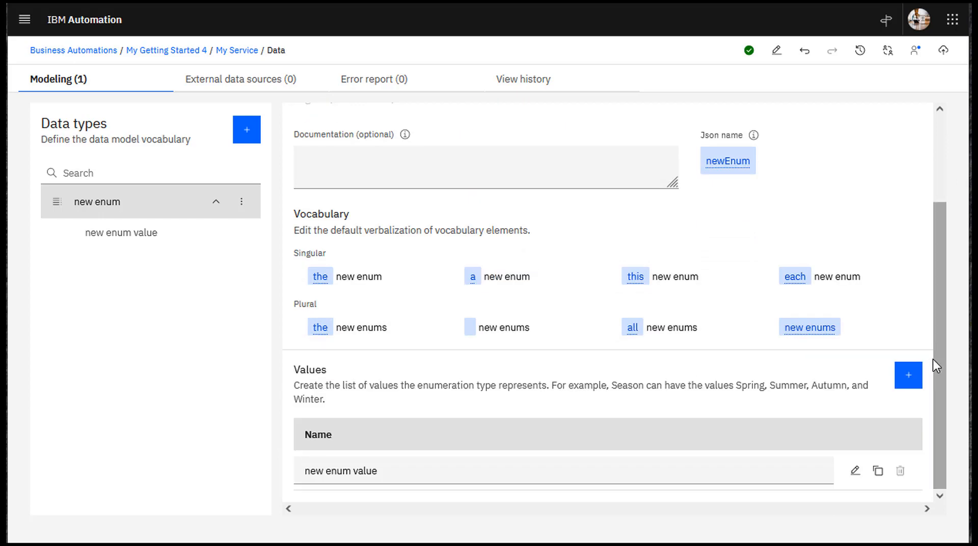
left_click(913, 375)
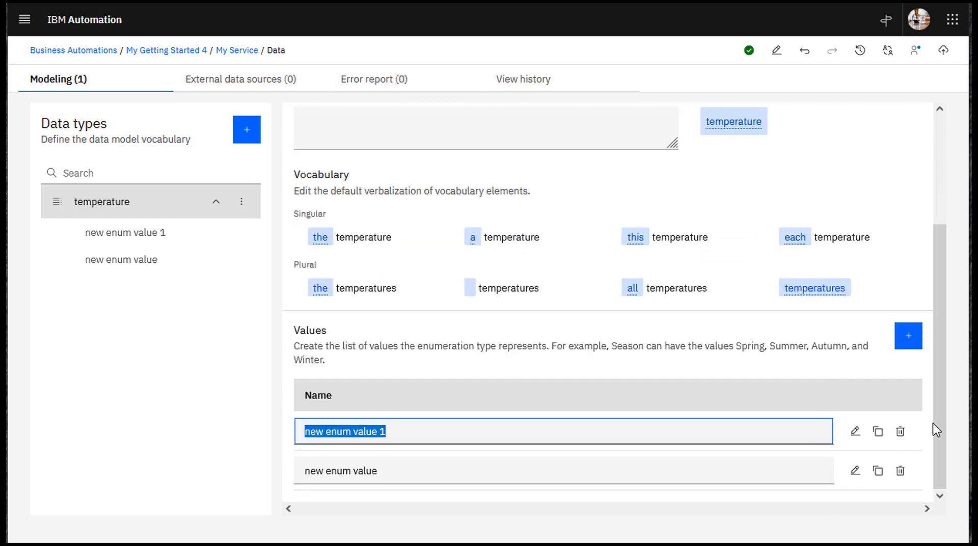
left_click(909, 337)
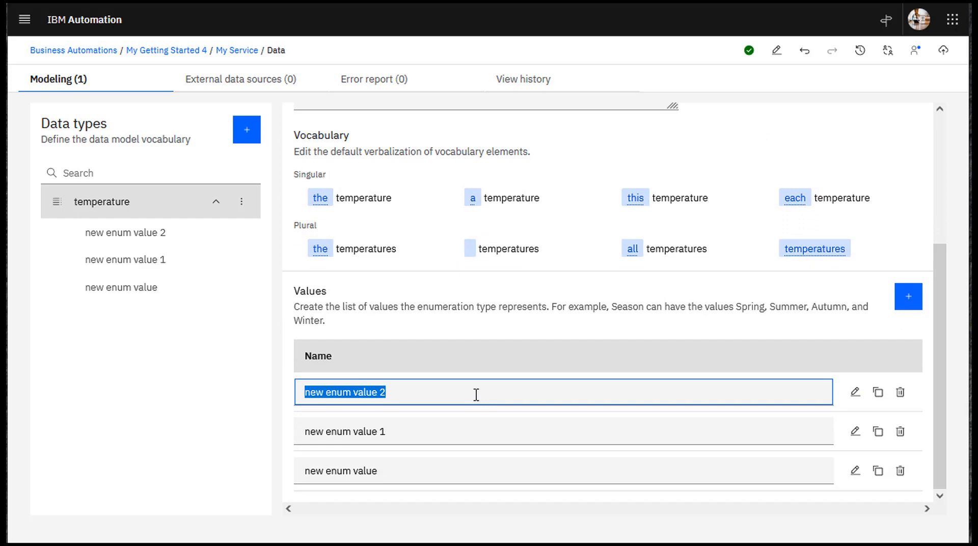
type("cold")
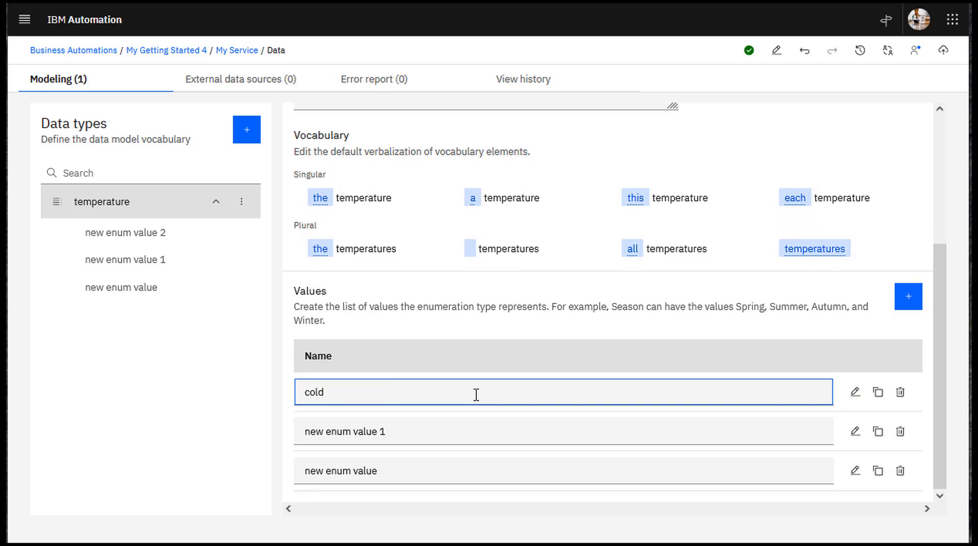
left_click_drag(408, 431, 289, 432)
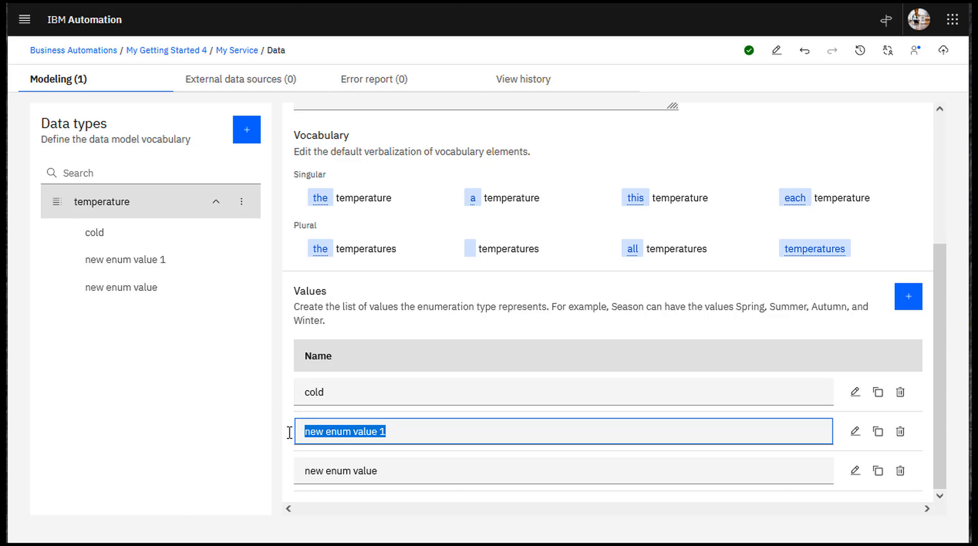
type("warm")
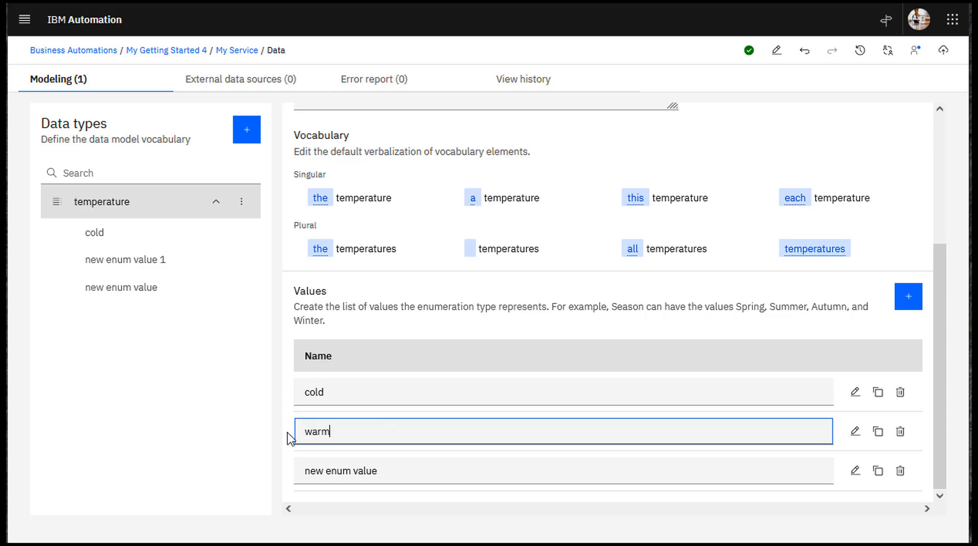
left_click_drag(393, 471, 292, 469)
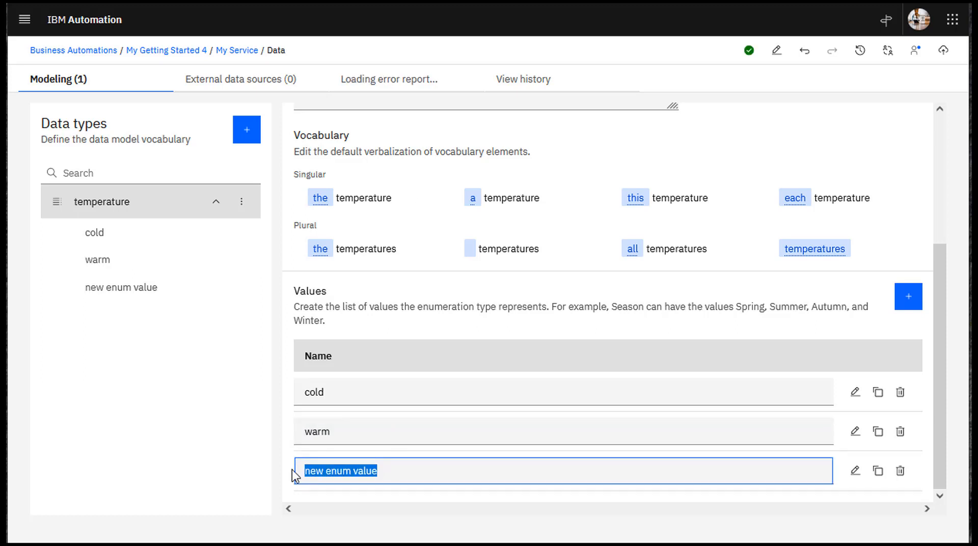
type("hot")
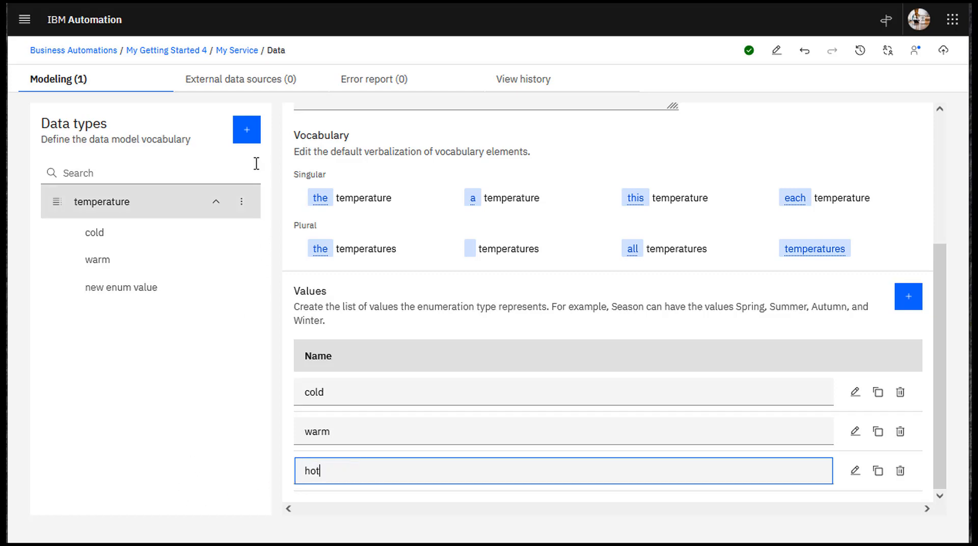
Step: Add a composite type named weather to the data model
left_click(248, 133)
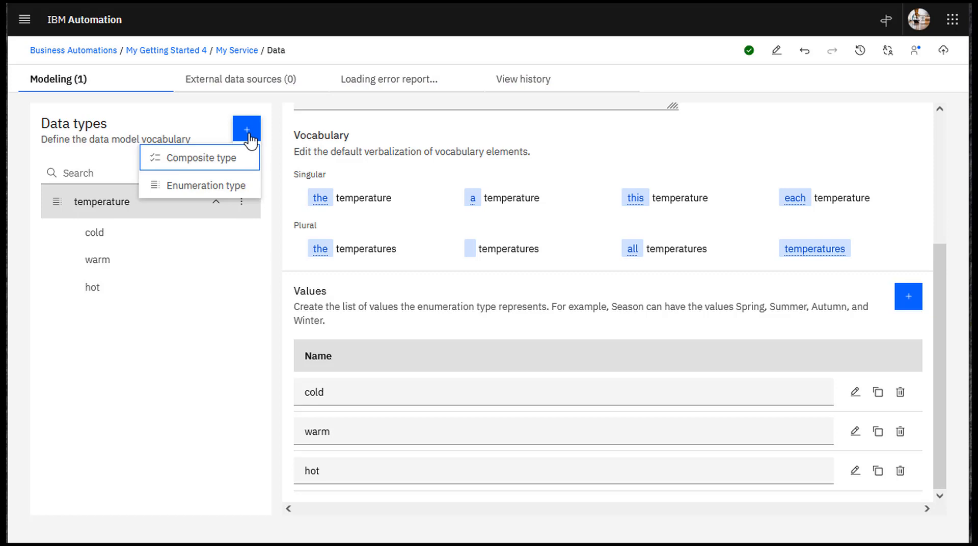
left_click(197, 162)
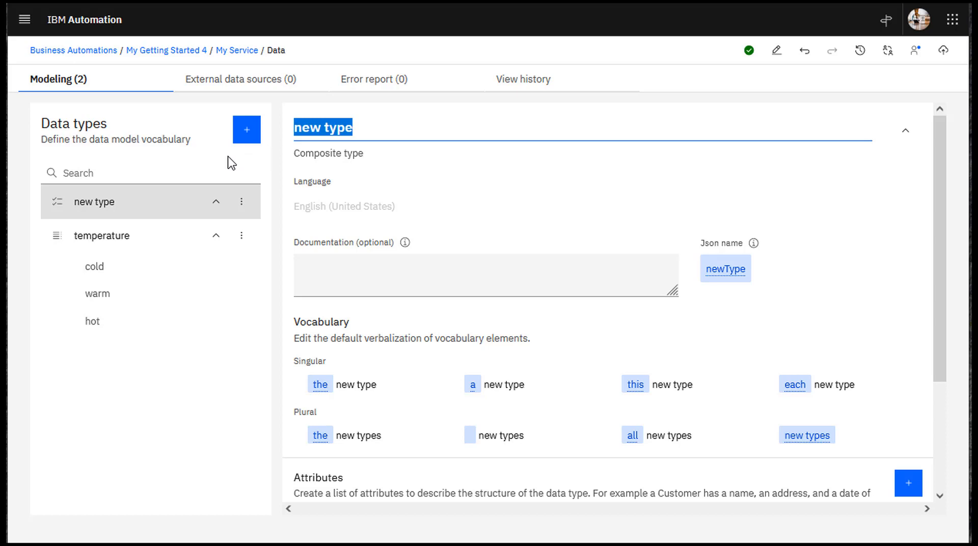
type("w")
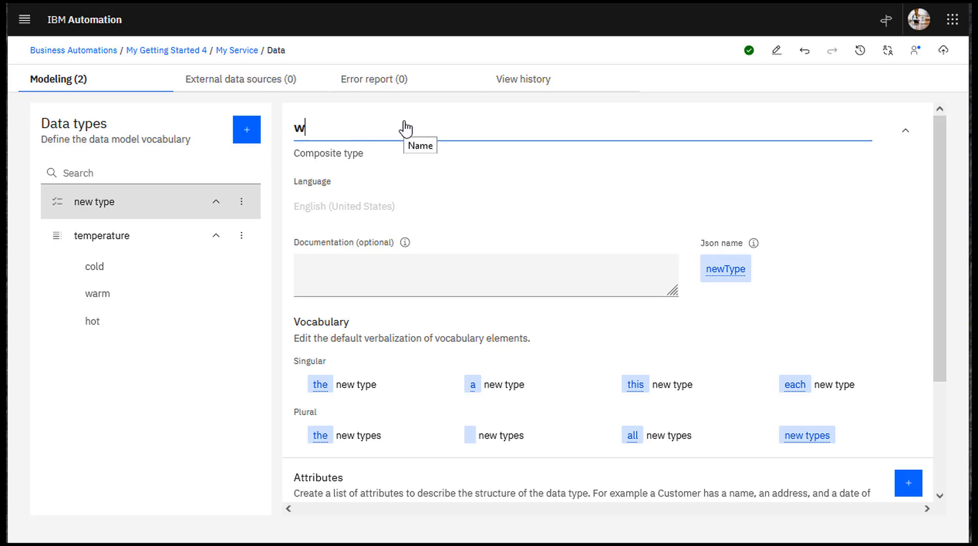
type("eather")
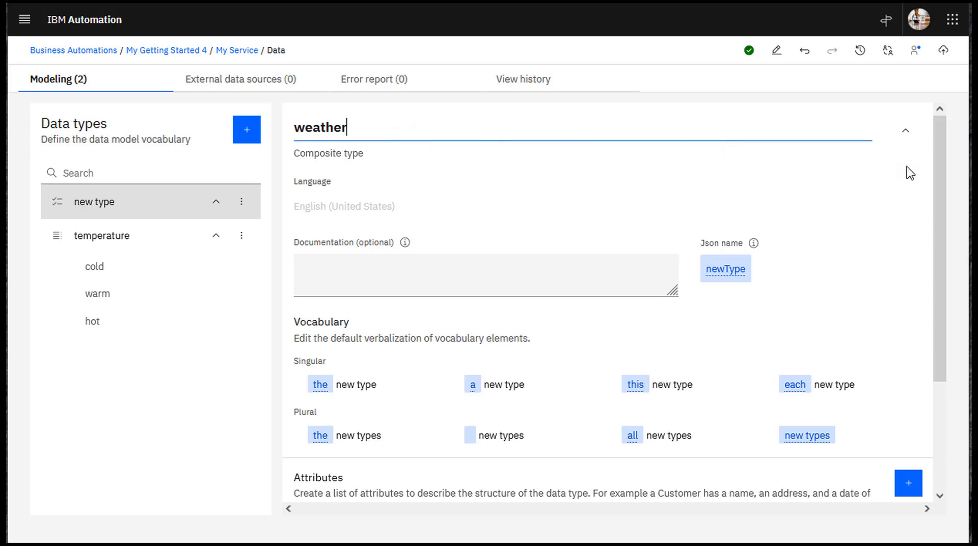
Step: Add two attributes to the weather type and define the upper one as temperature with the custom type temperature
left_click_drag(938, 179, 933, 419)
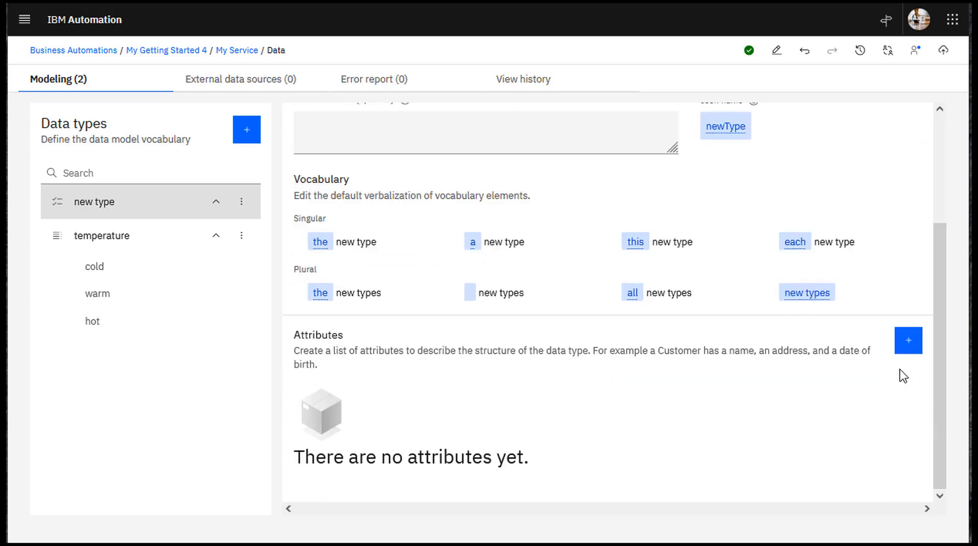
left_click(909, 342)
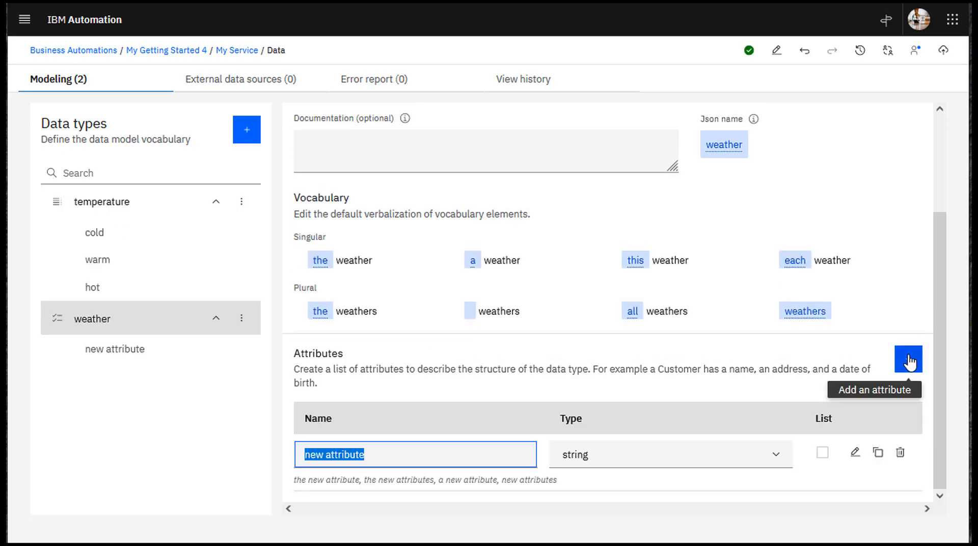
left_click(911, 360)
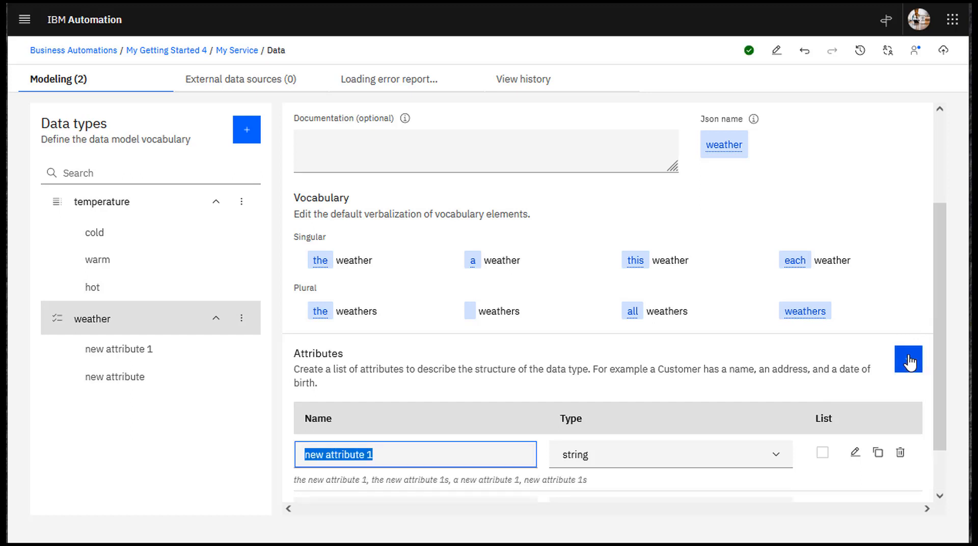
left_click_drag(941, 349, 944, 416)
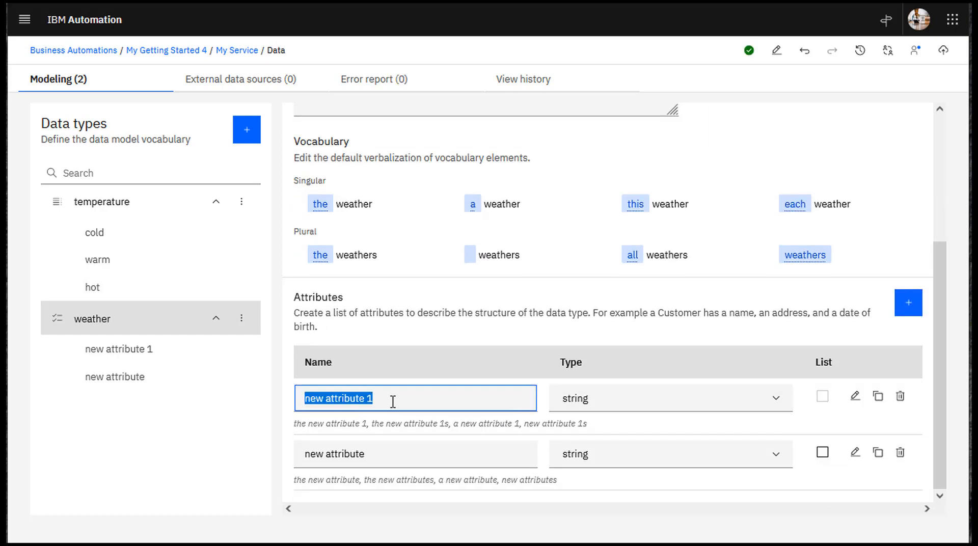
type("temp")
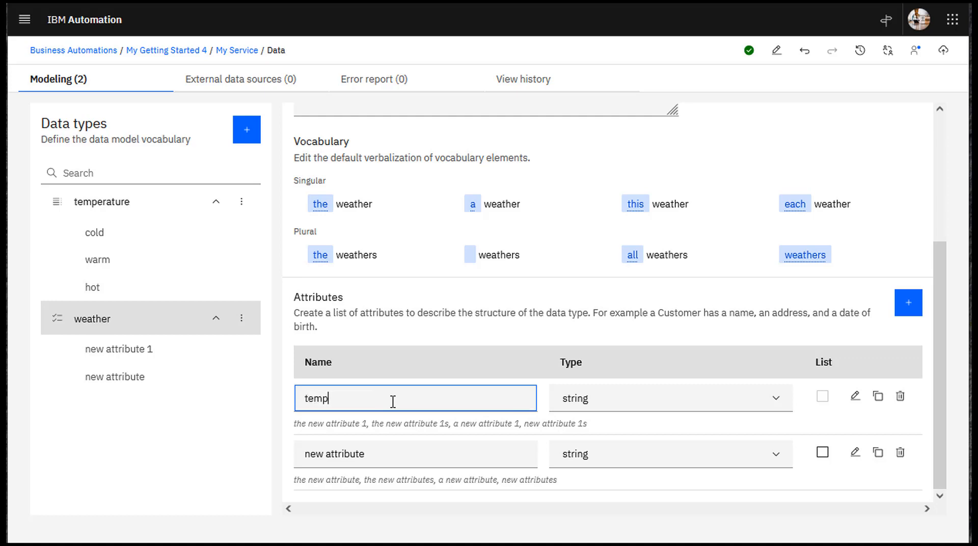
type("erature")
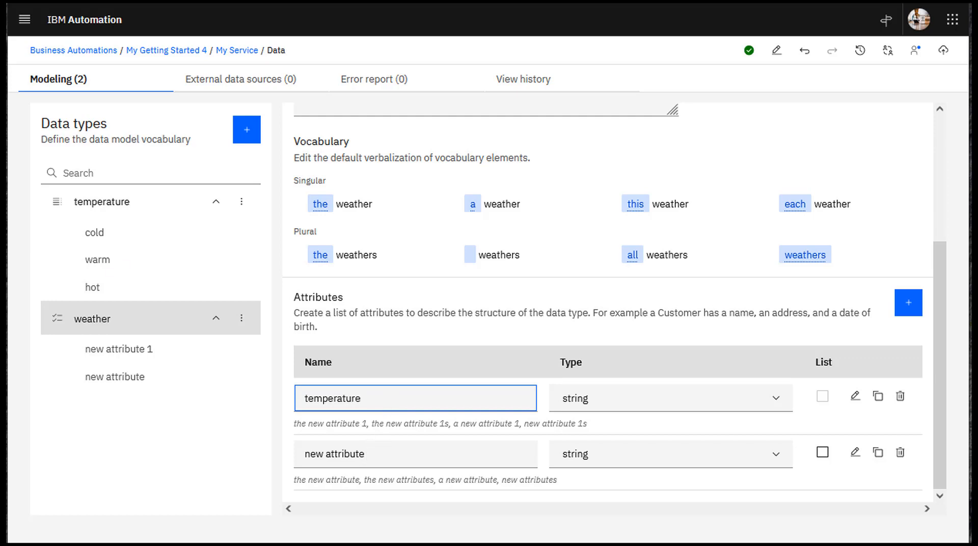
left_click(780, 400)
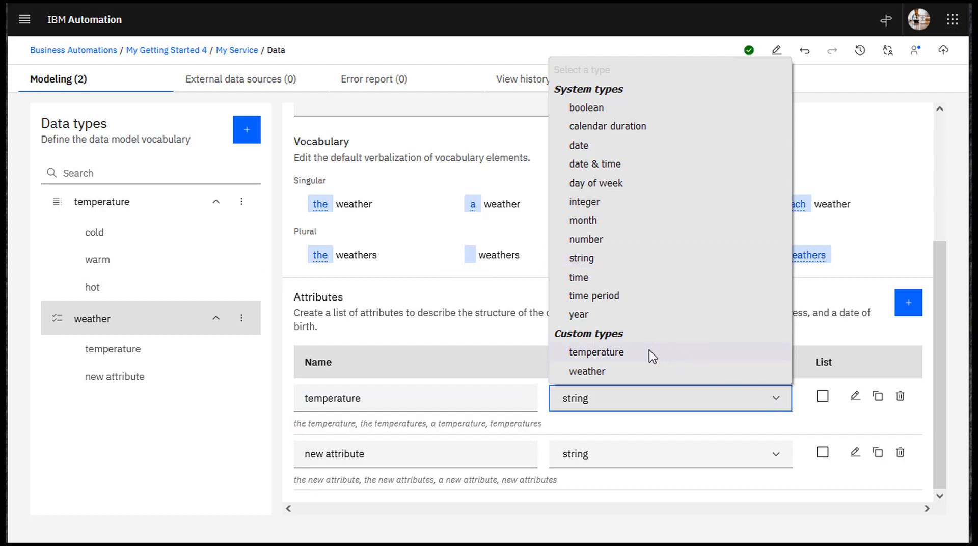
left_click(597, 352)
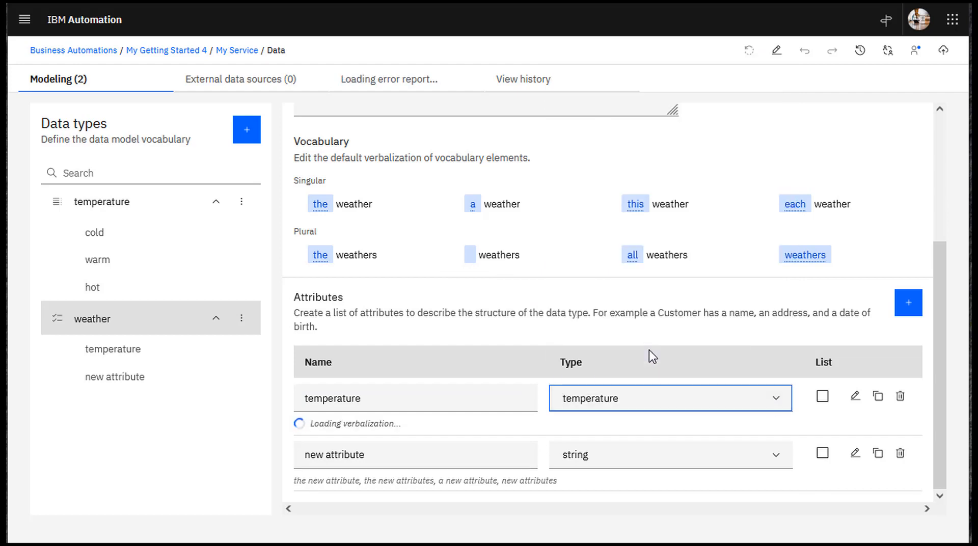
Step: Rename the remaining new attribute of weather as rain forecast and set its type to integer
left_click(381, 460)
left_click_drag(376, 458, 287, 458)
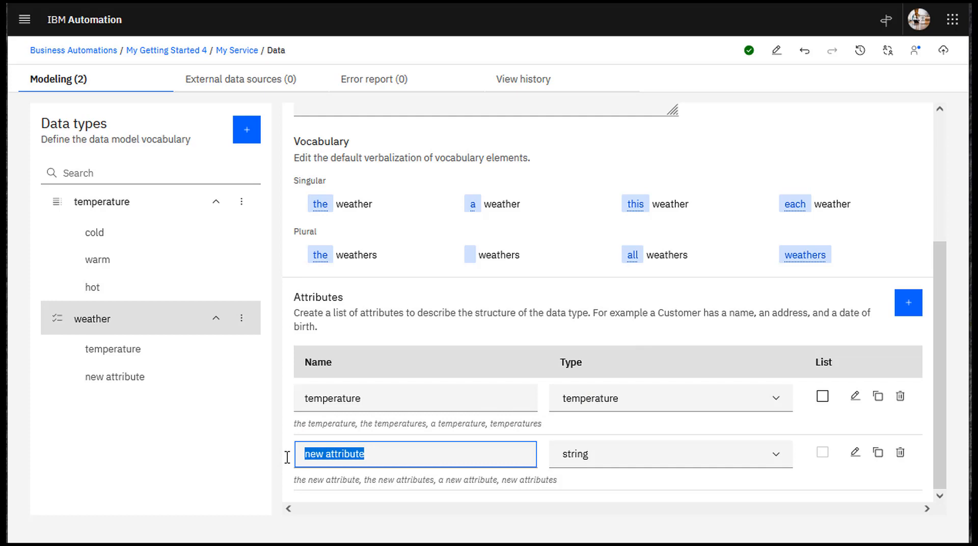
type("rain")
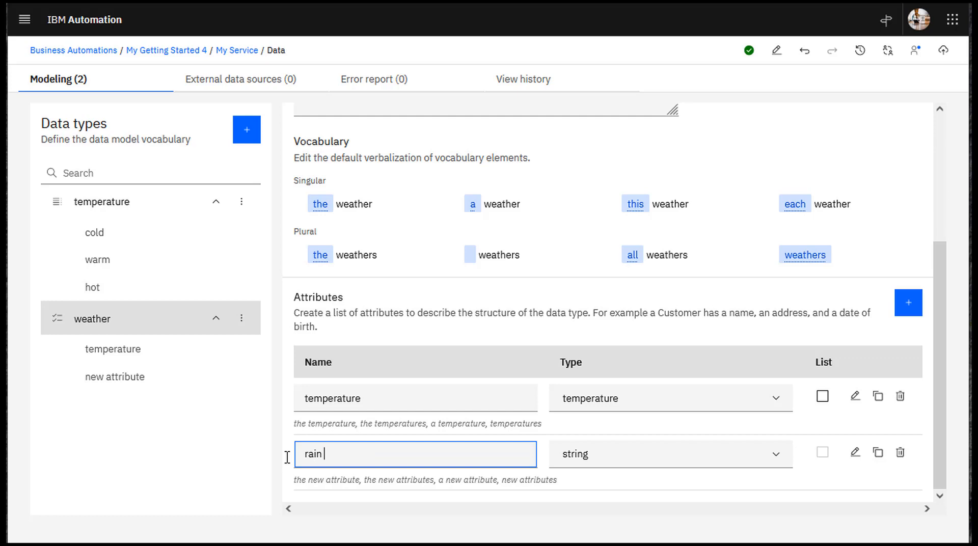
type(" forecast")
left_click(777, 461)
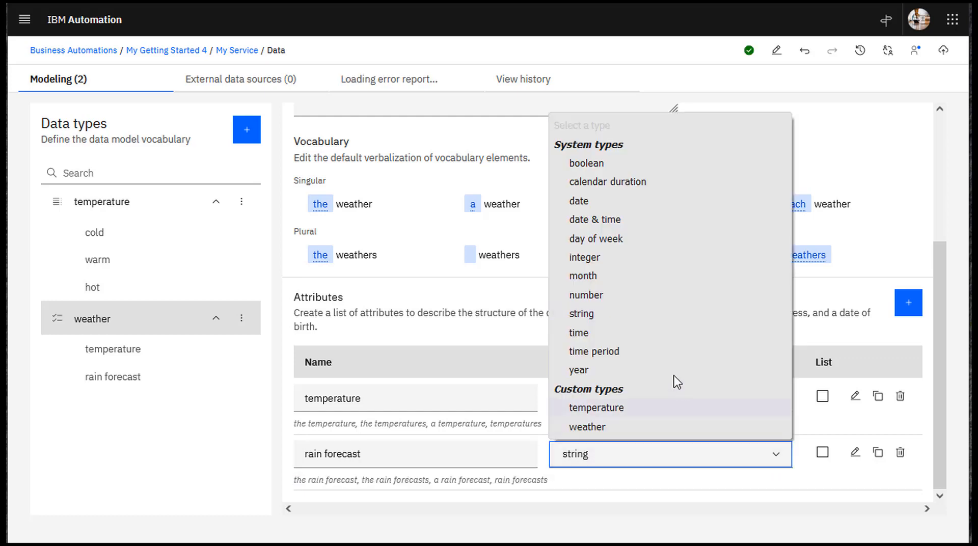
left_click(595, 257)
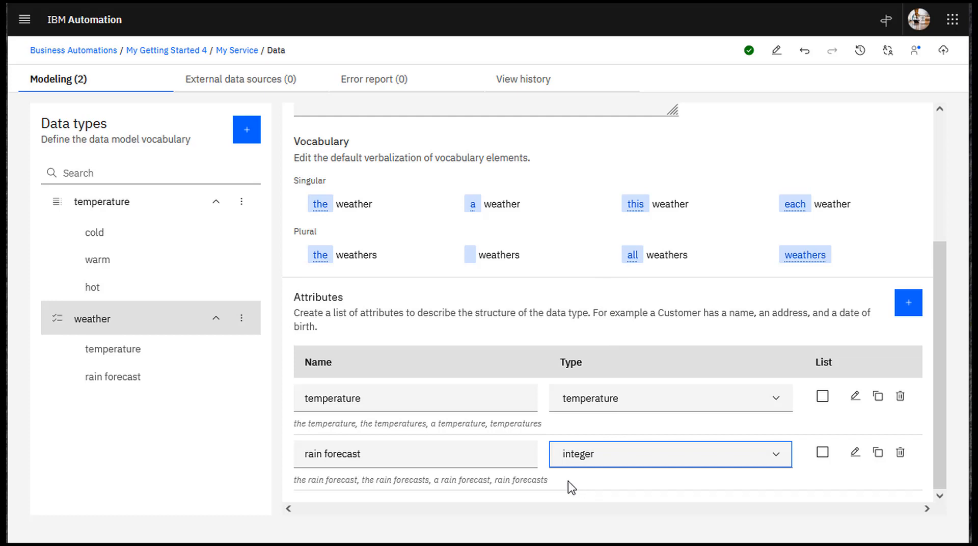
Step: Return from the data model to the My Model decision model and show its modeling diagram
left_click(860, 53)
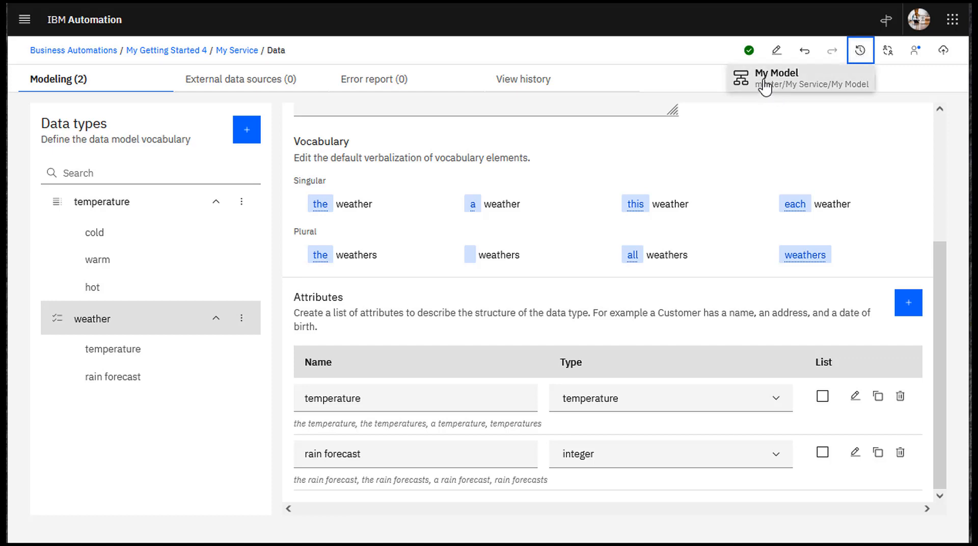
left_click(764, 86)
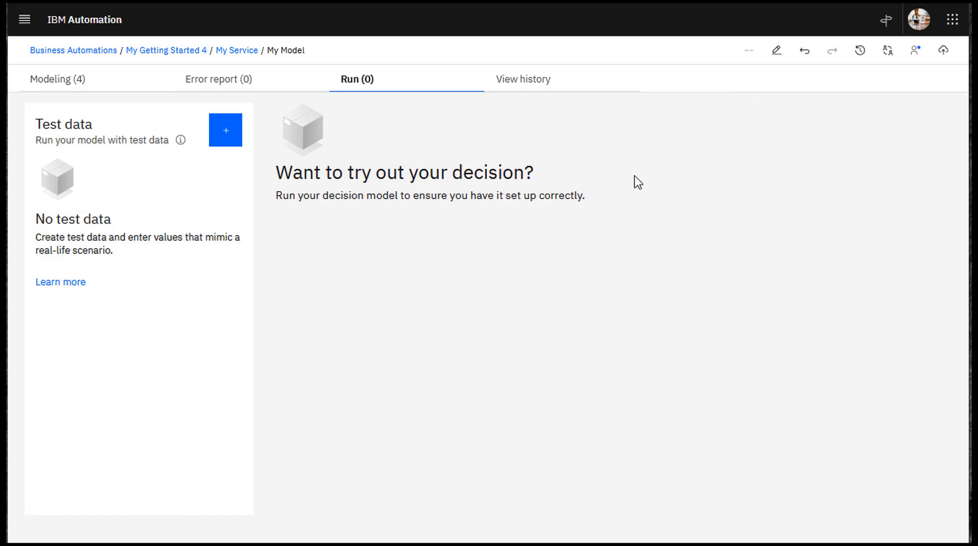
left_click(45, 91)
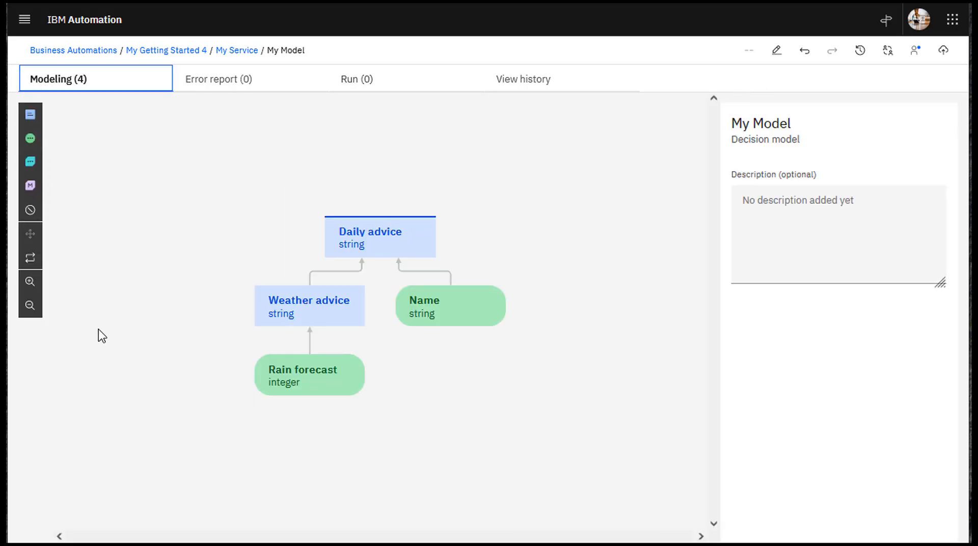
Step: Rename the Rain forecast input node as Weather and set its output type to the custom type weather
mouse_move(314, 378)
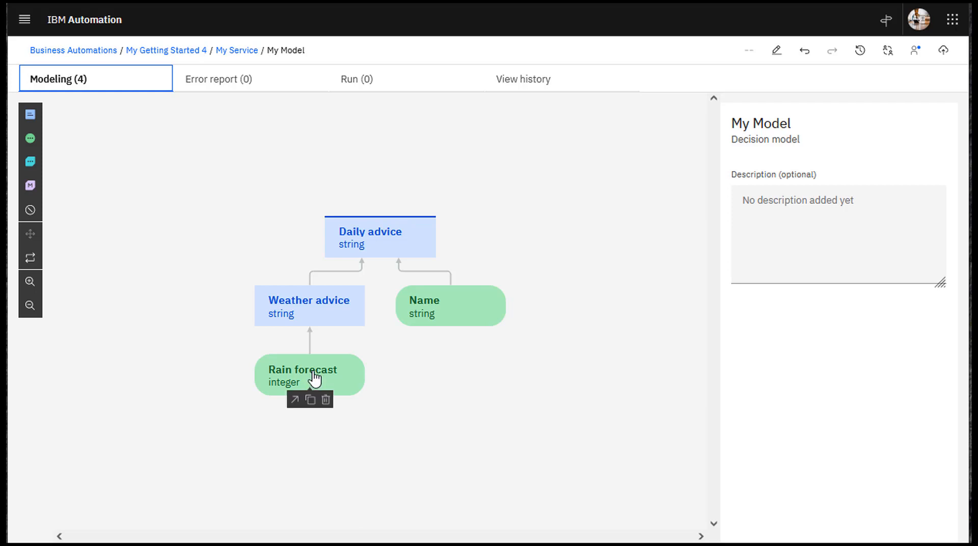
left_click(315, 379)
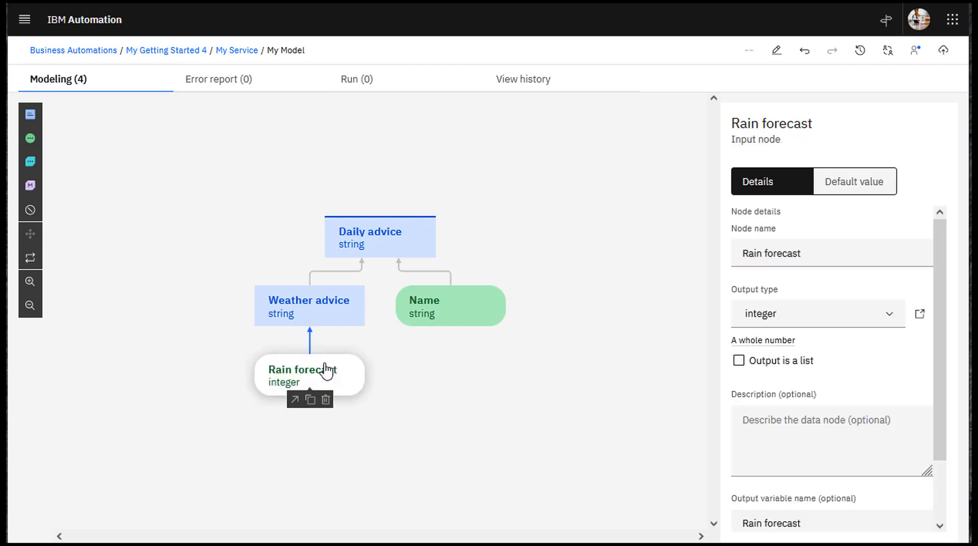
left_click(836, 250)
left_click_drag(804, 253, 743, 260)
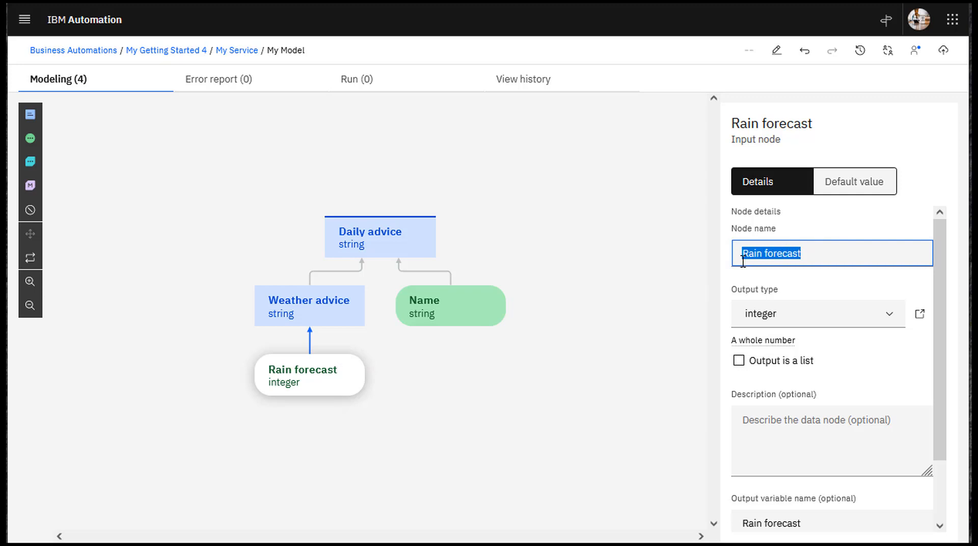
type("Weather")
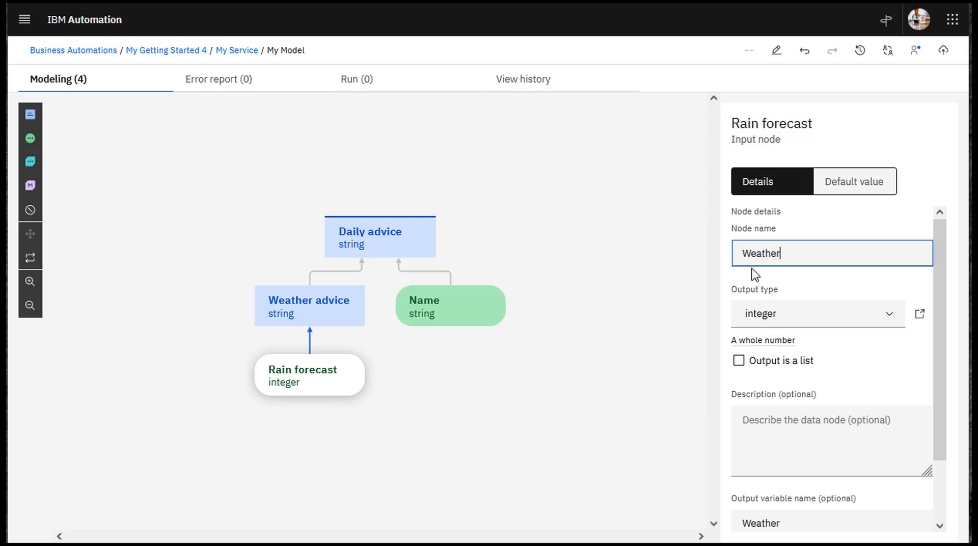
left_click(891, 319)
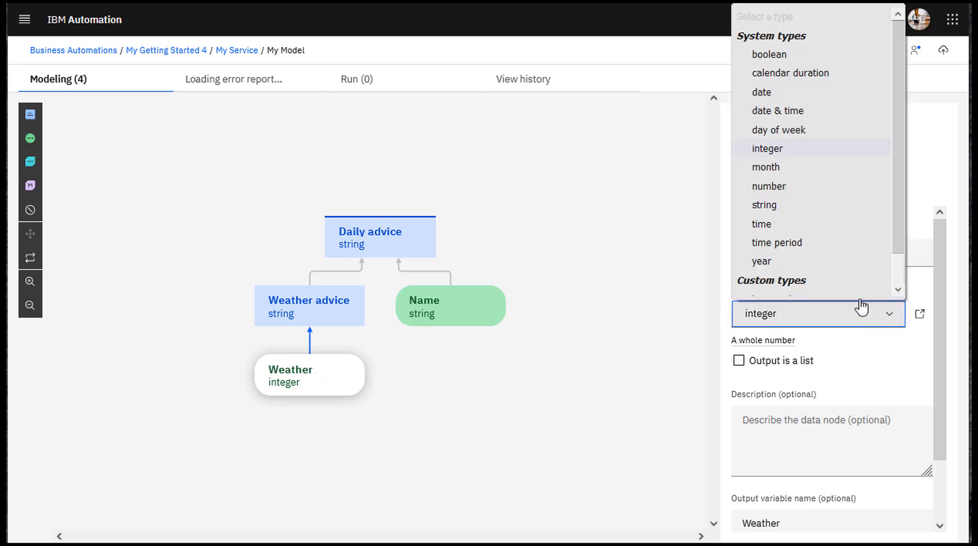
scroll(873, 285, "down", 2)
left_click_drag(900, 263, 900, 275)
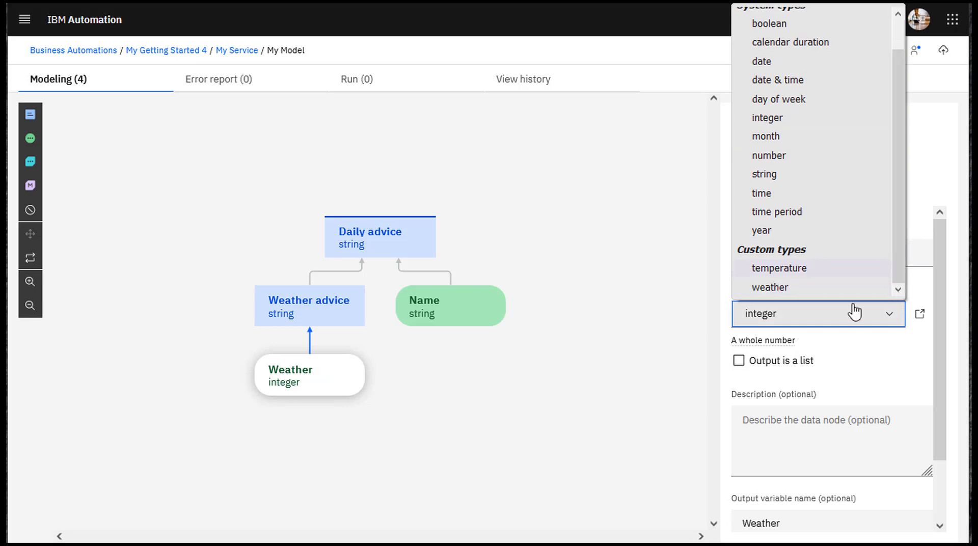
left_click(768, 289)
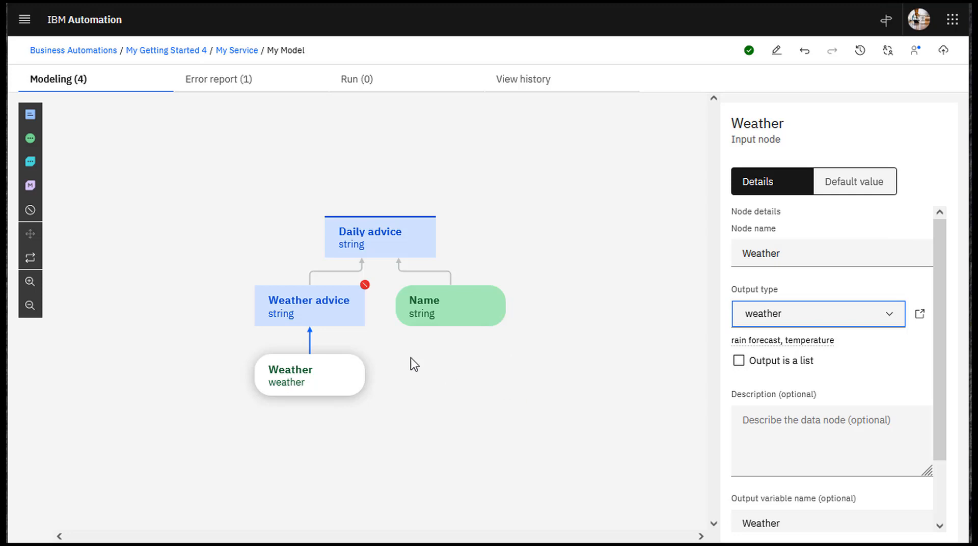
Step: Check the error on the Weather advice decision node and open the weather table in its logic
mouse_move(365, 288)
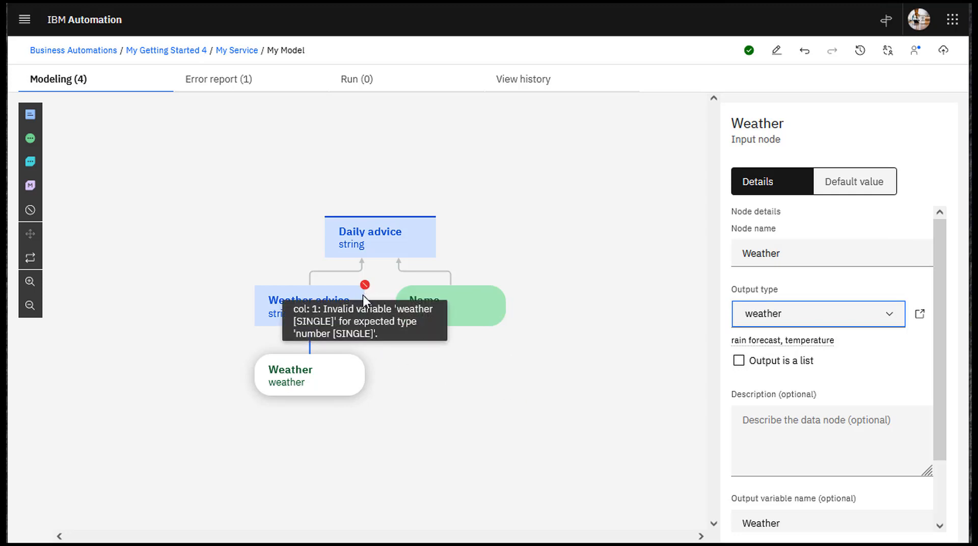
left_click(462, 415)
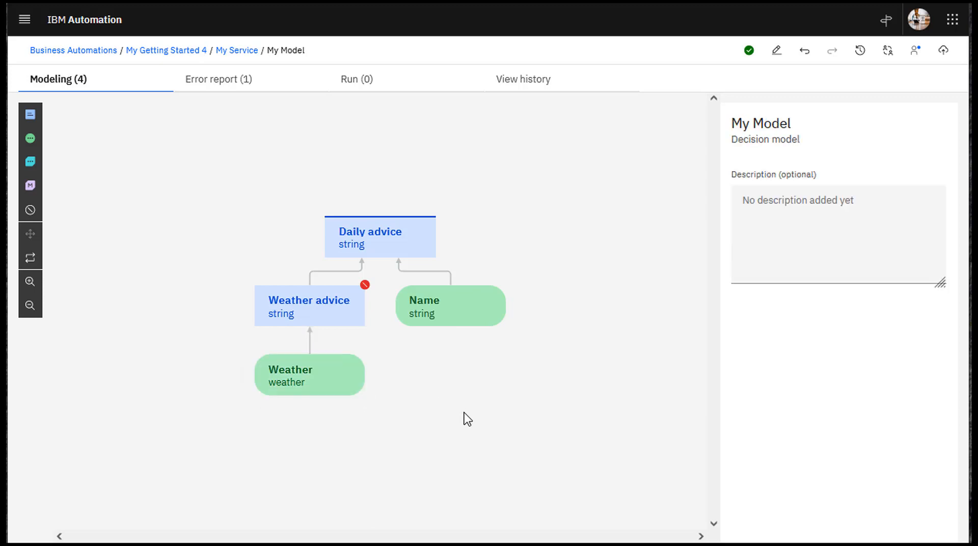
mouse_move(312, 309)
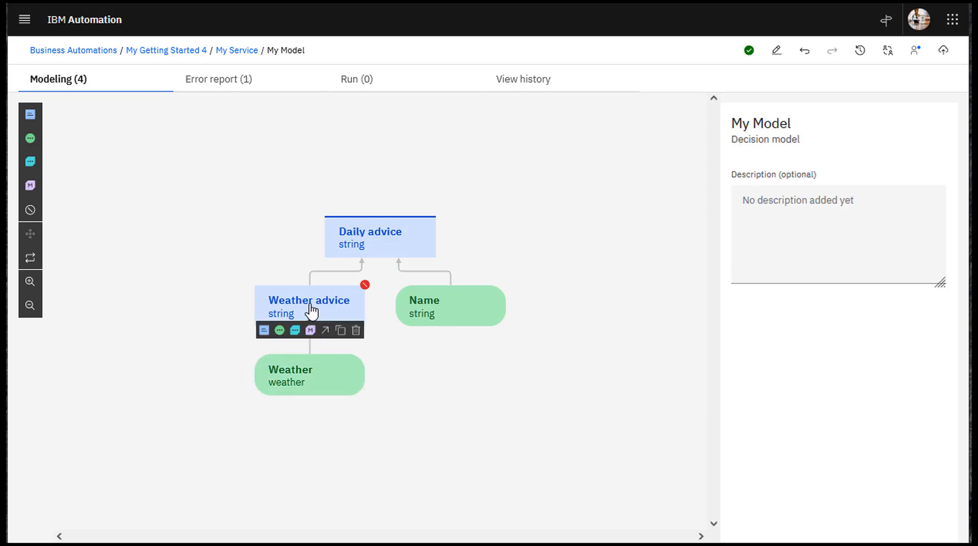
left_click(312, 310)
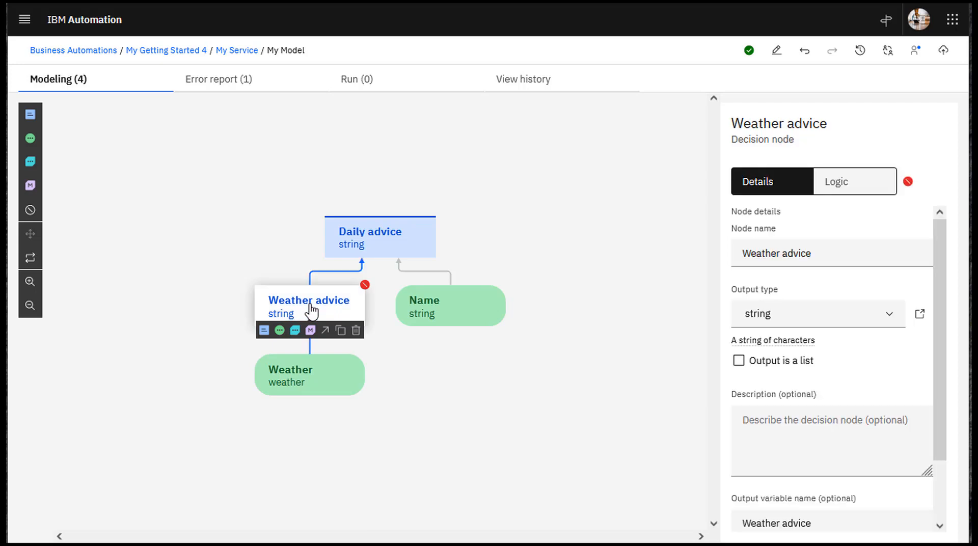
left_click(859, 190)
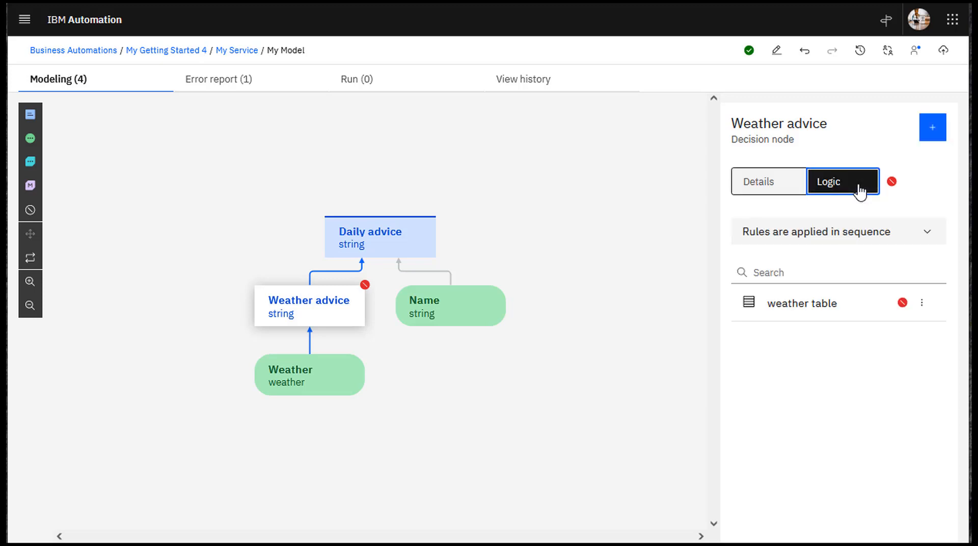
left_click(793, 311)
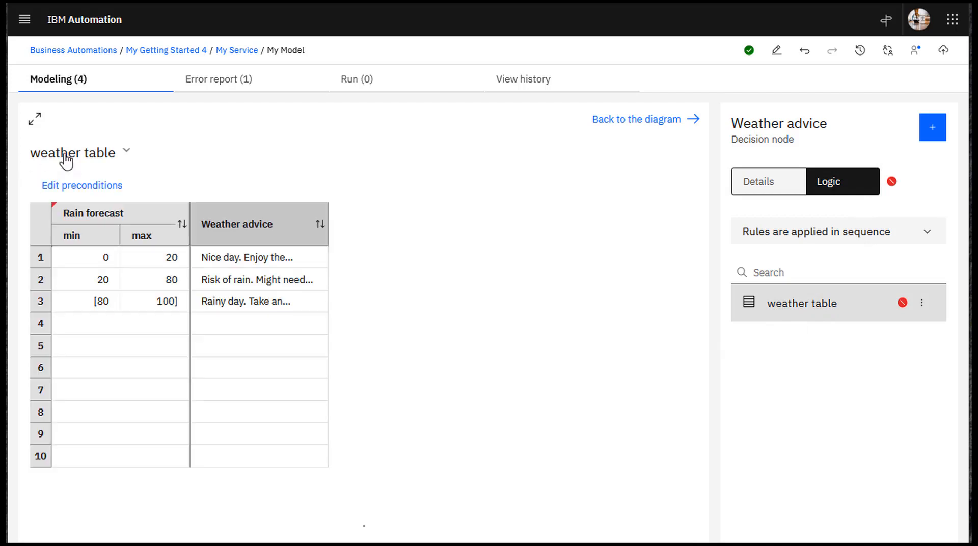
Step: Rename the Rain forecast column of the weather table as Rain forecast %
left_click(112, 224)
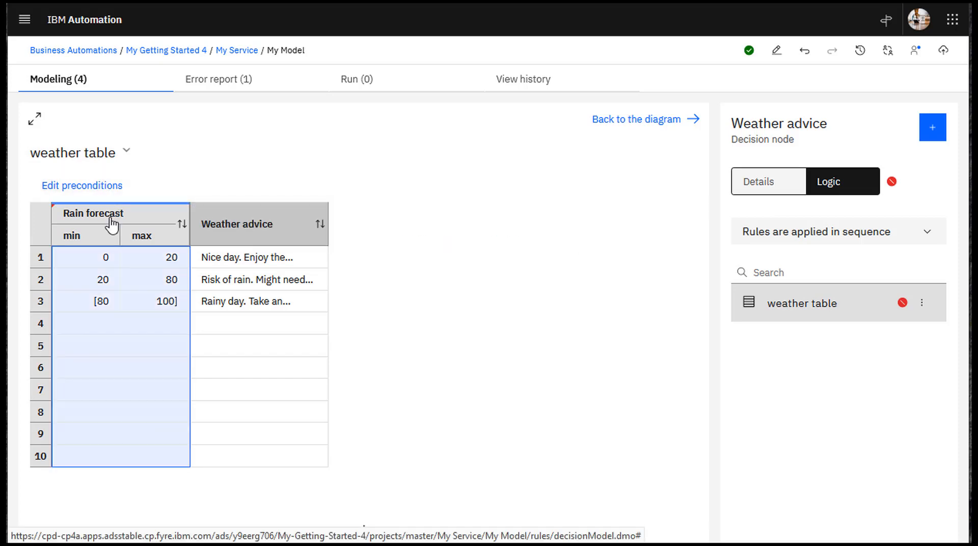
left_click(111, 212)
left_click(123, 213)
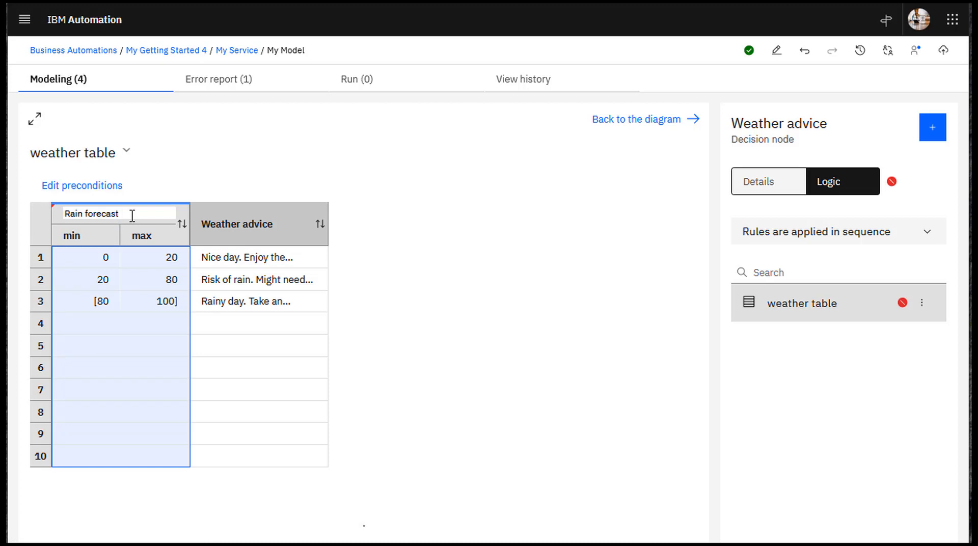
type("%")
key("Return")
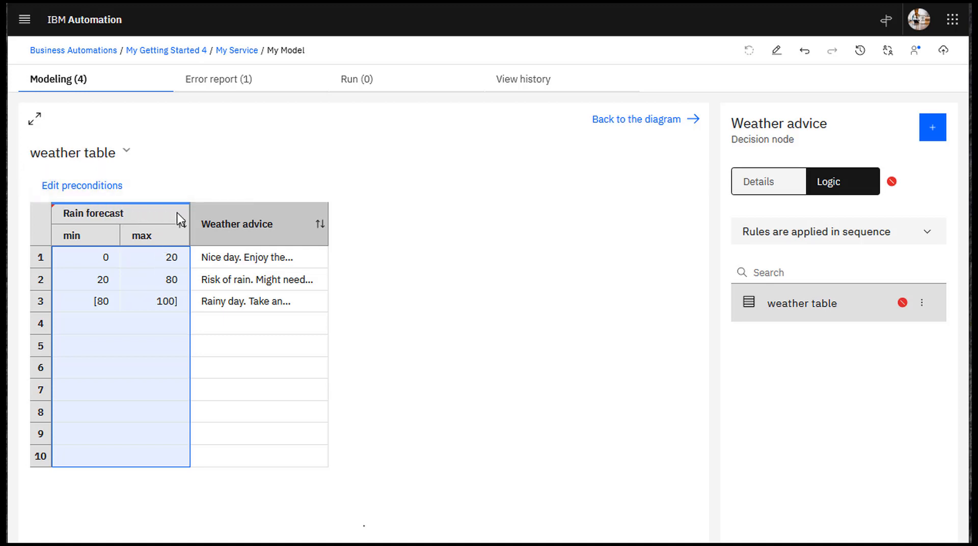
Step: Redefine the Rain forecast % column's condition as "the rain forecast of 'Weather' is at least <min> and less than <max>"
right_click(156, 220)
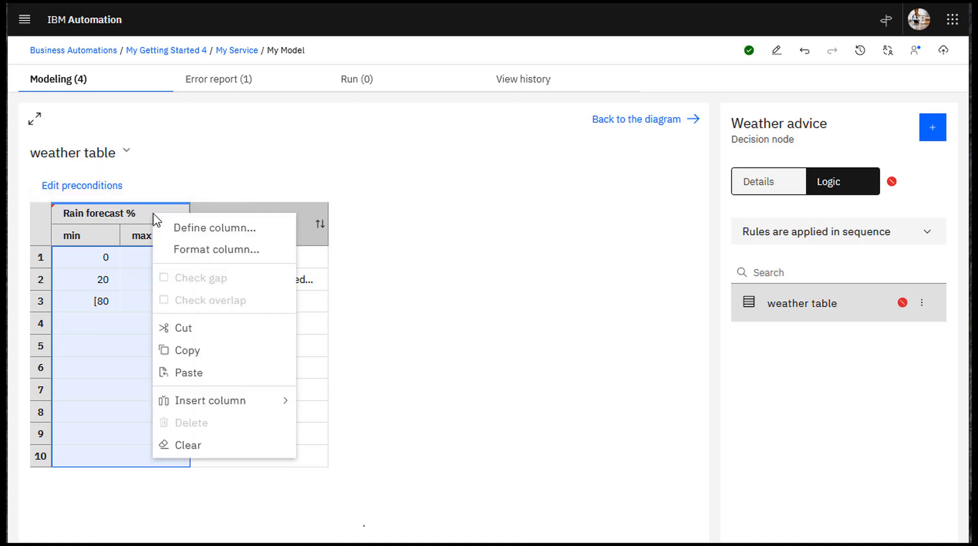
left_click(196, 234)
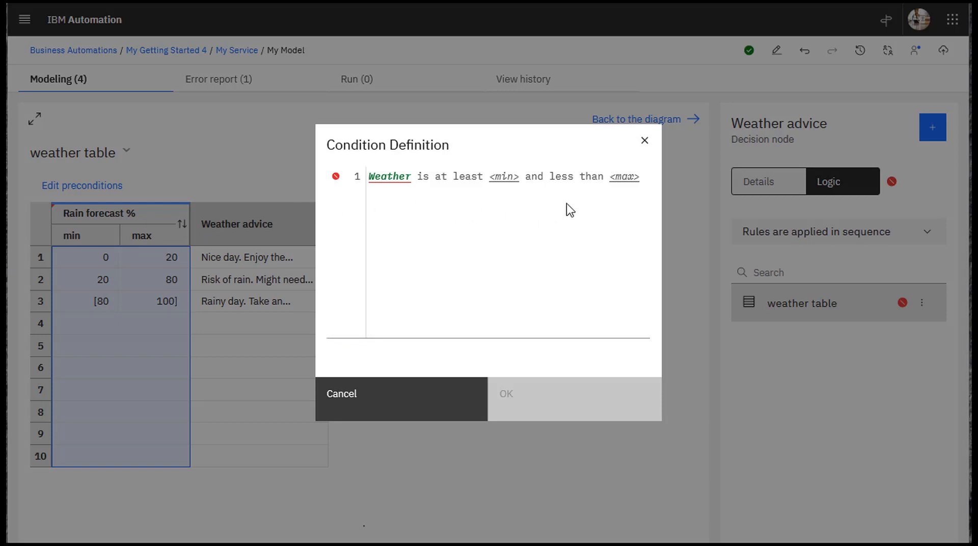
left_click(369, 177)
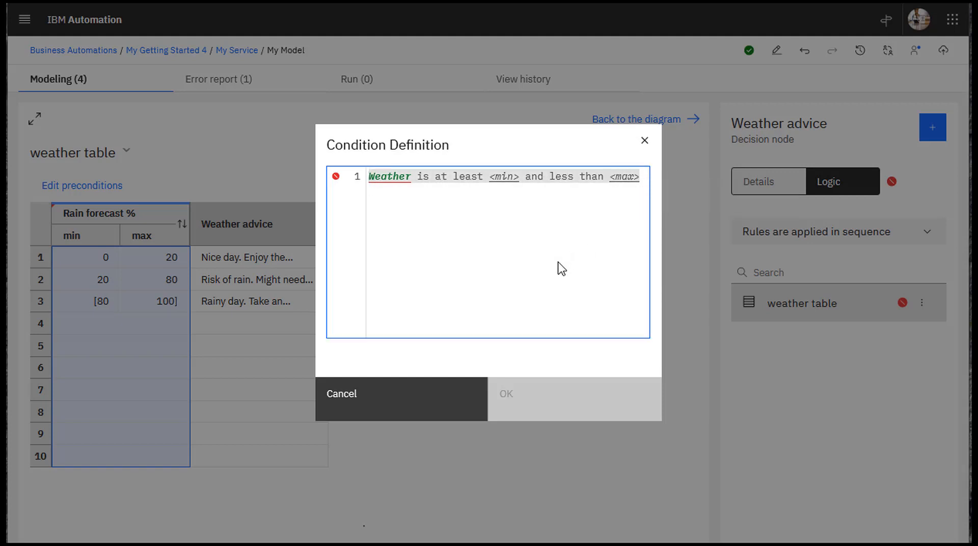
key("ctrl+v")
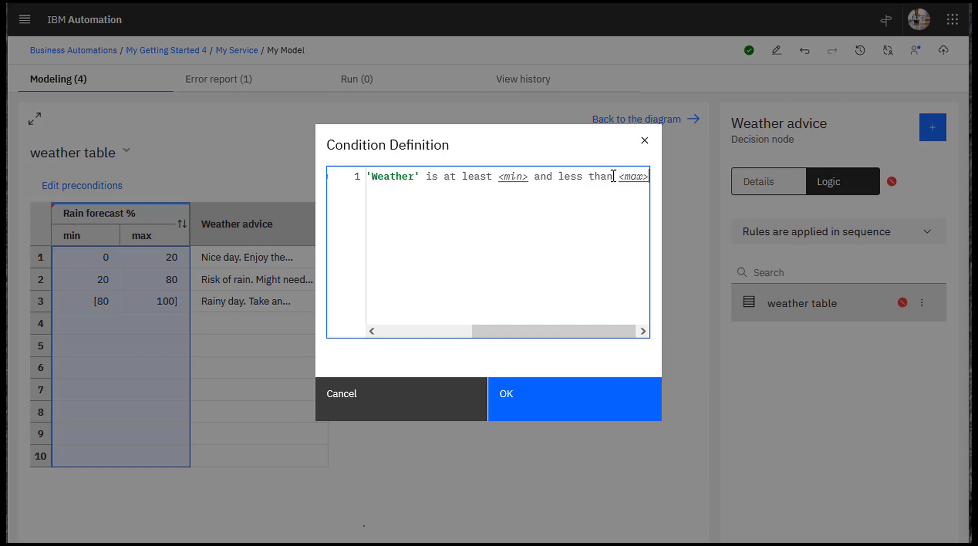
left_click_drag(635, 176, 310, 179)
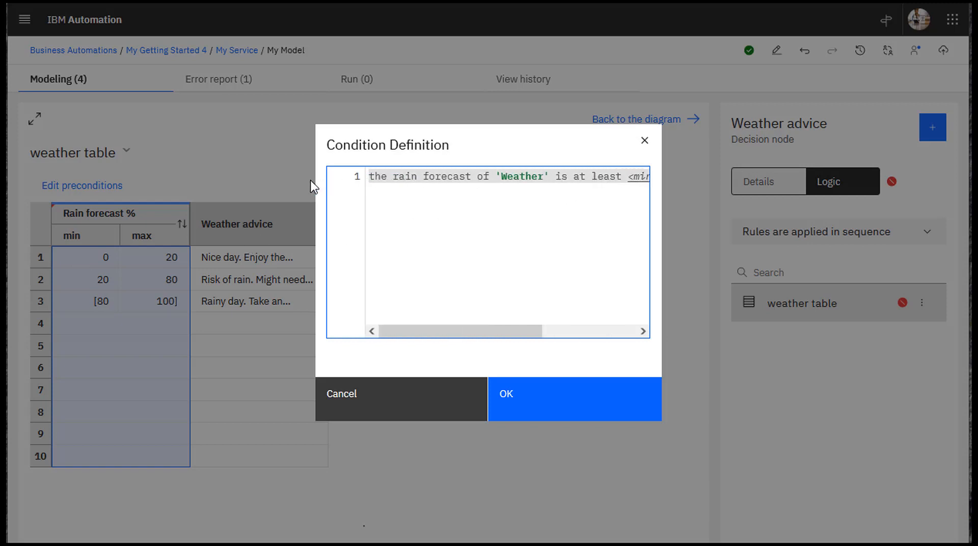
left_click(511, 404)
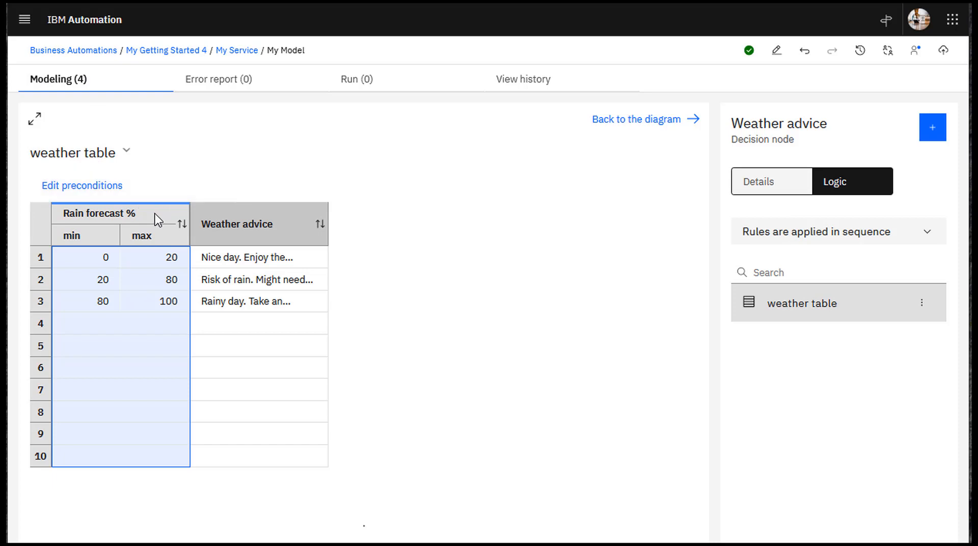
mouse_move(154, 213)
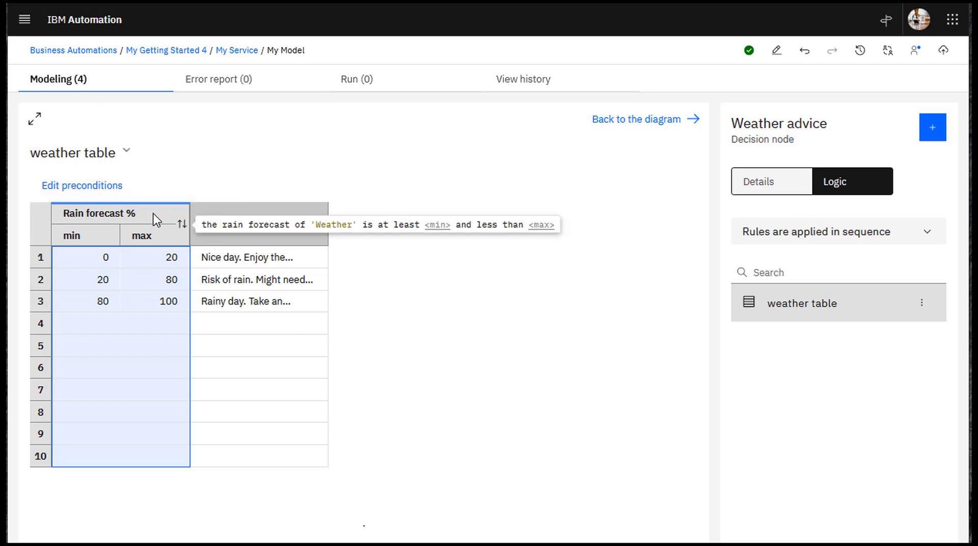
Step: Insert a condition column after Rain forecast % in the weather table and name it Temperature
right_click(153, 214)
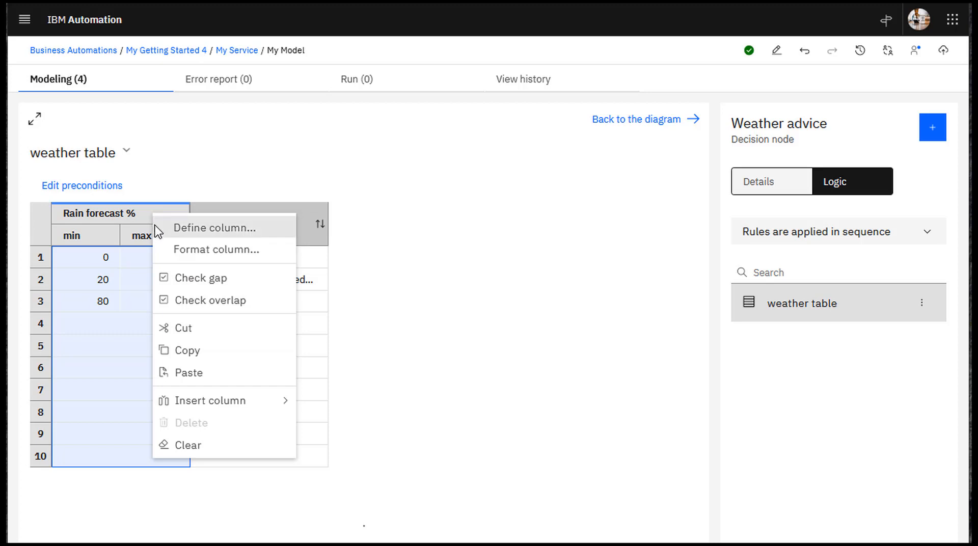
mouse_move(230, 408)
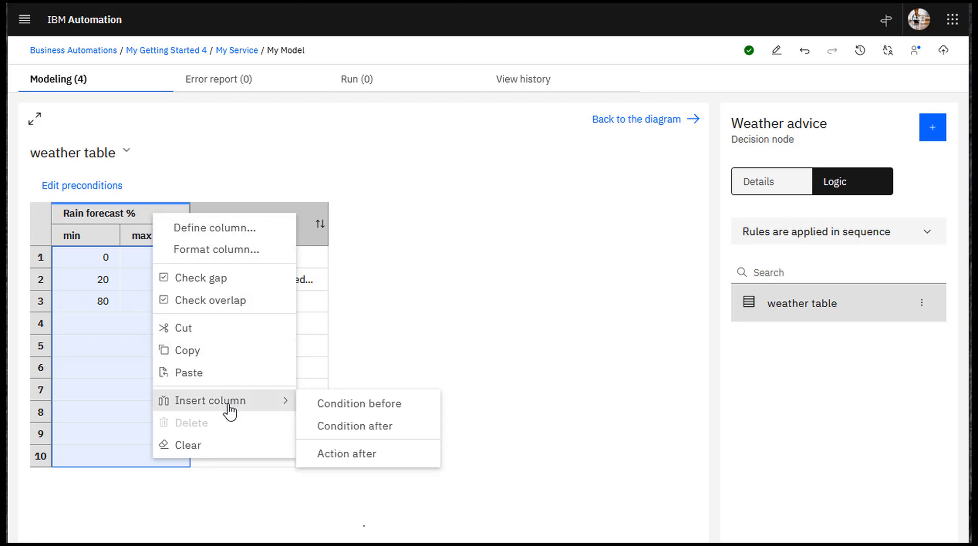
left_click(345, 431)
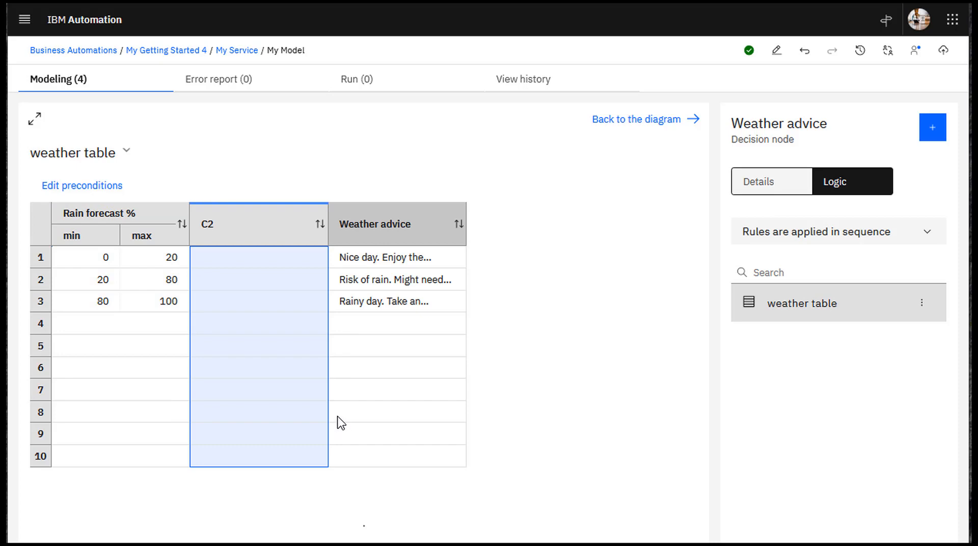
left_click(205, 230)
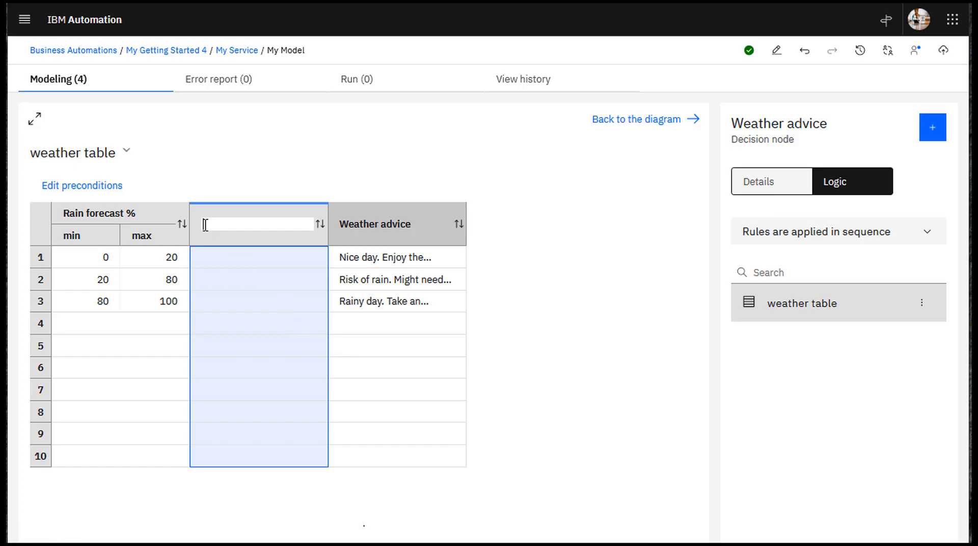
type("Temperature")
left_click(219, 255)
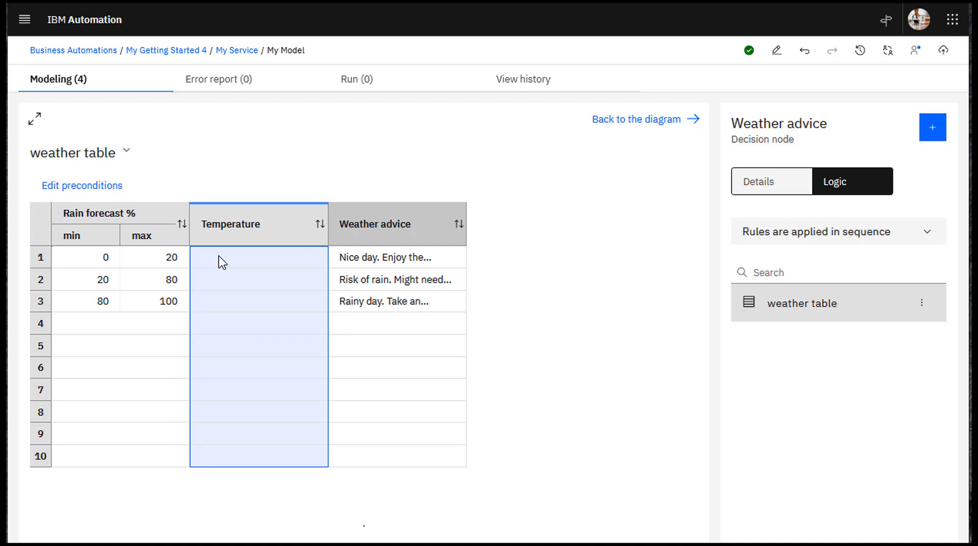
Step: Define the Temperature column's condition as "the temperature of Weather is <a temperature>"
right_click(292, 224)
left_click(326, 237)
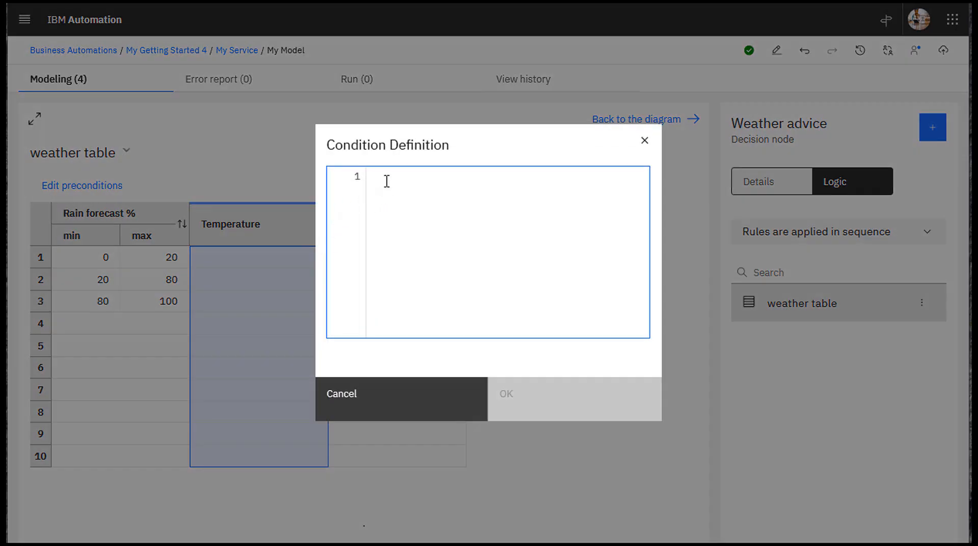
type("the temperature of Weather is <a temperature>")
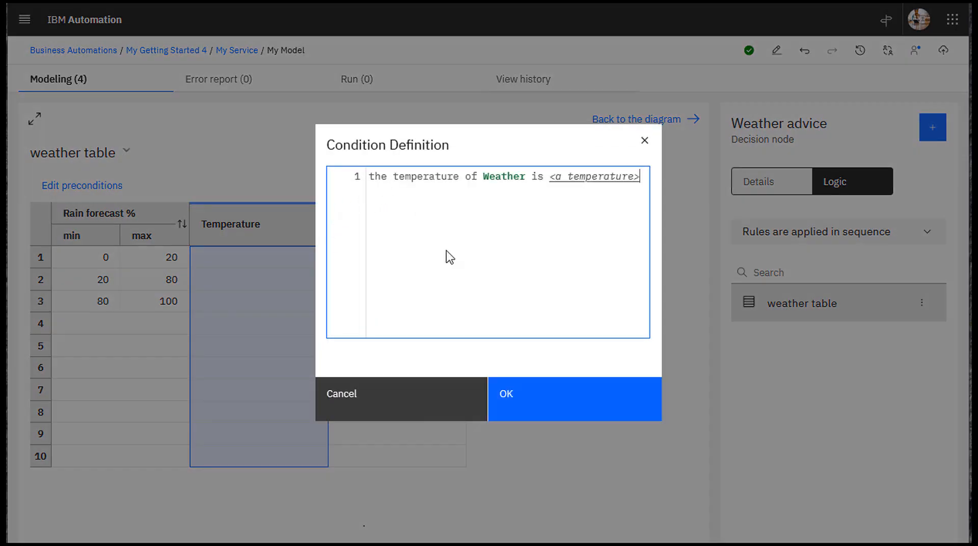
left_click(542, 408)
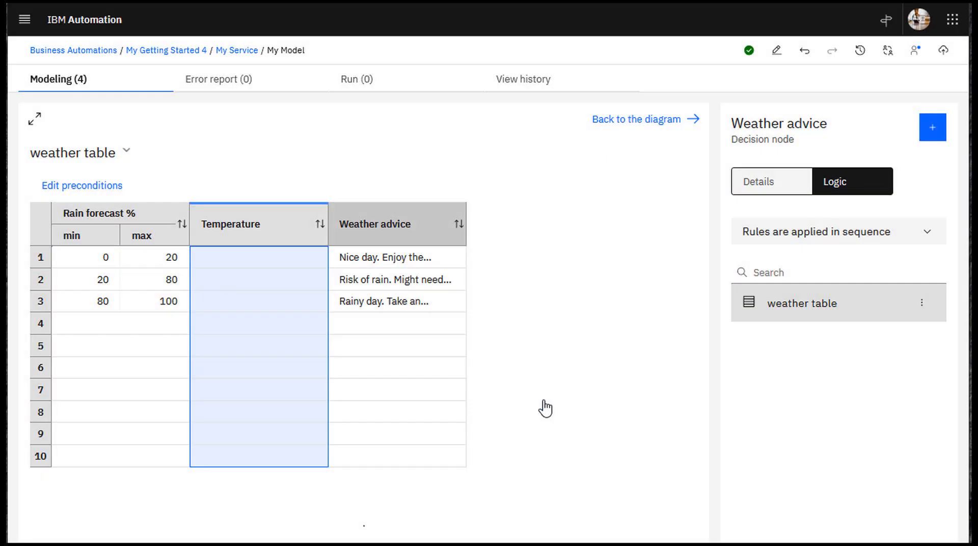
Step: Set the Temperature value in row 1 of the weather table to cold
left_click(225, 262)
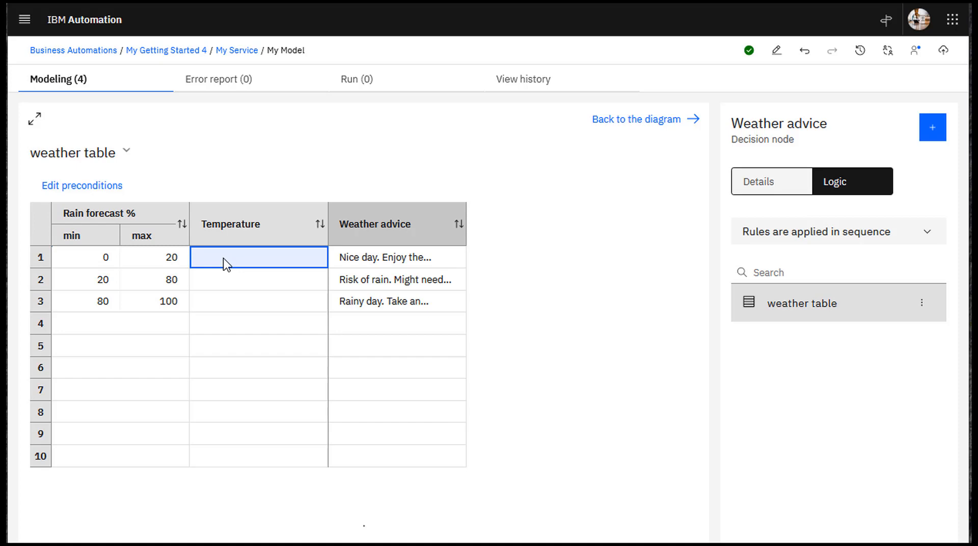
left_click(224, 262)
left_click(320, 260)
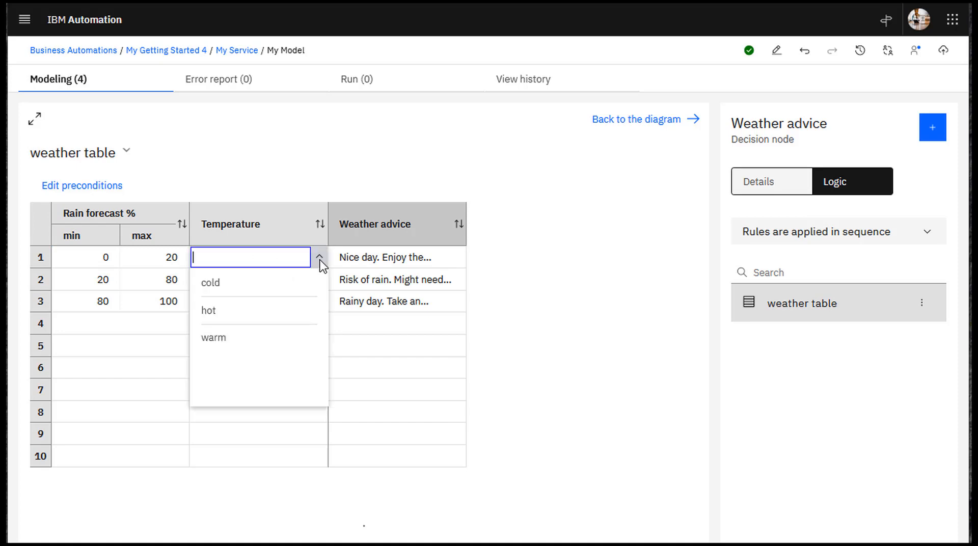
left_click(219, 283)
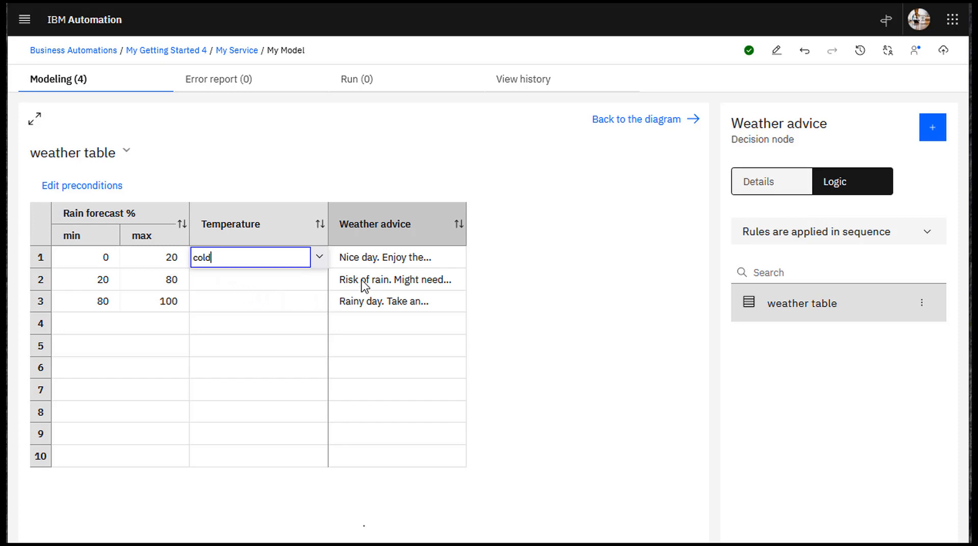
Step: Replace the Weather advice text in row 1 with "Cold day. Take a coat"
left_click(383, 263)
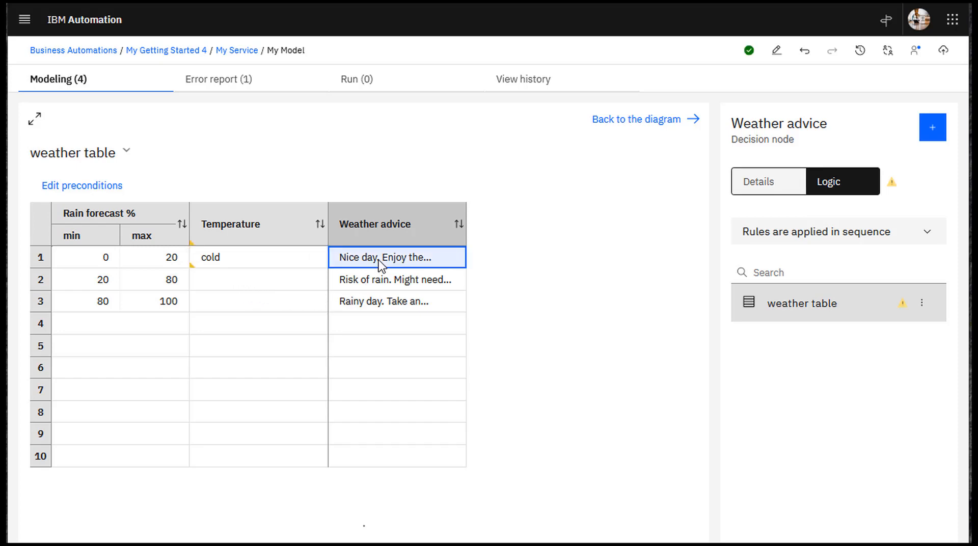
double_click(380, 264)
left_click_drag(453, 258, 335, 258)
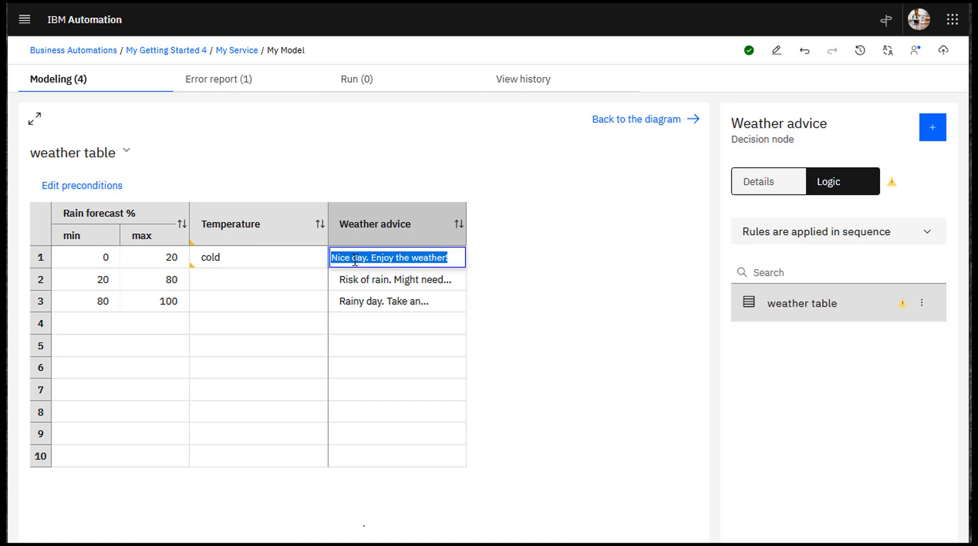
type("Cold day. Take a coat")
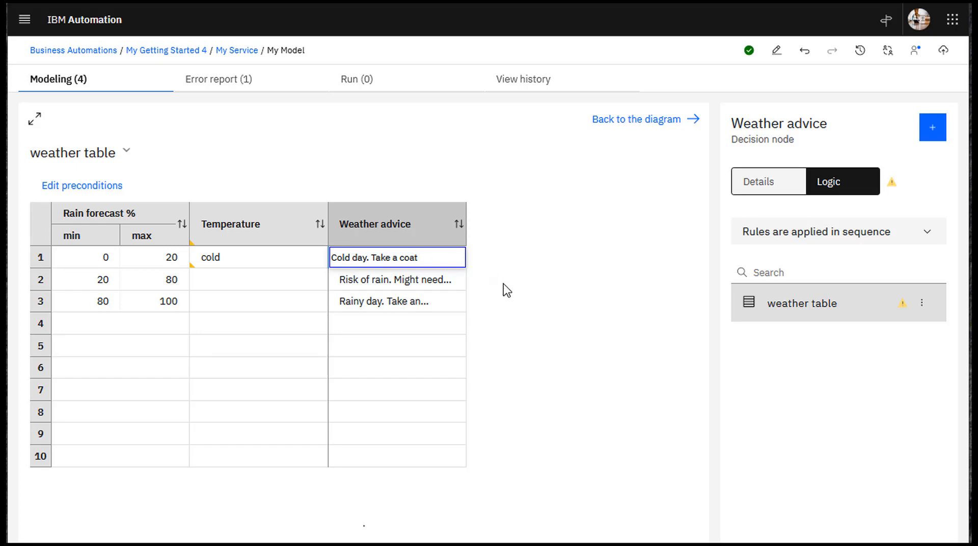
key("Return")
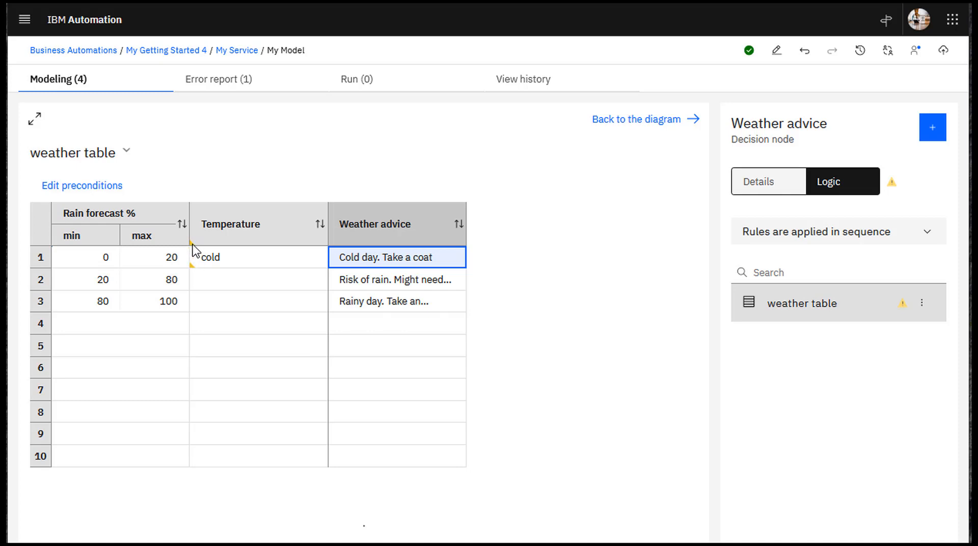
Step: Turn off gap checking for the Temperature column and widen the Weather advice column until its full texts fit
mouse_move(193, 249)
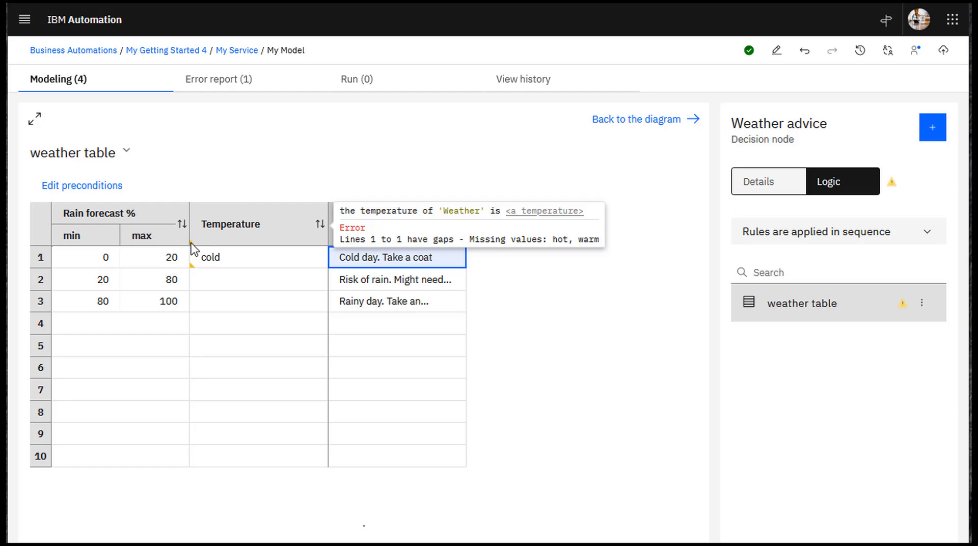
left_click(274, 236)
right_click(274, 239)
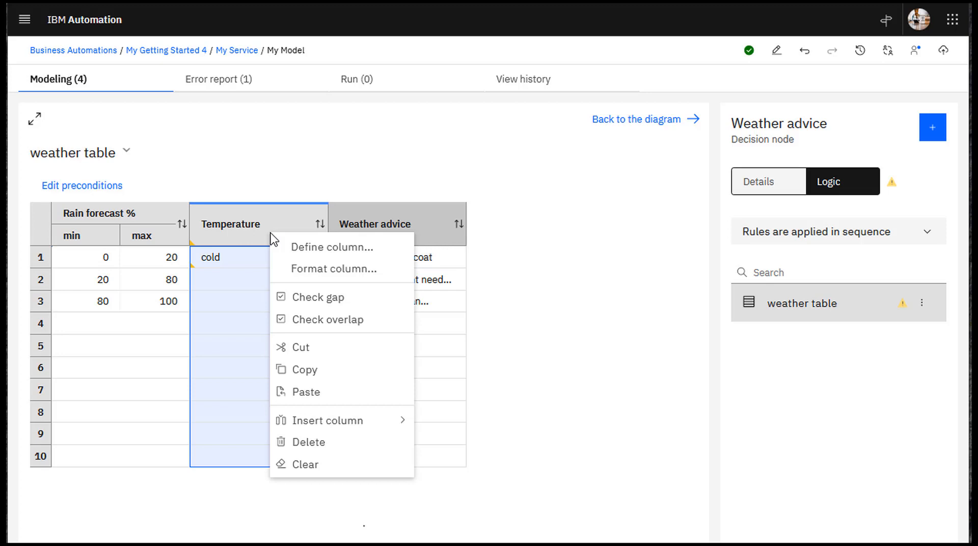
left_click(292, 303)
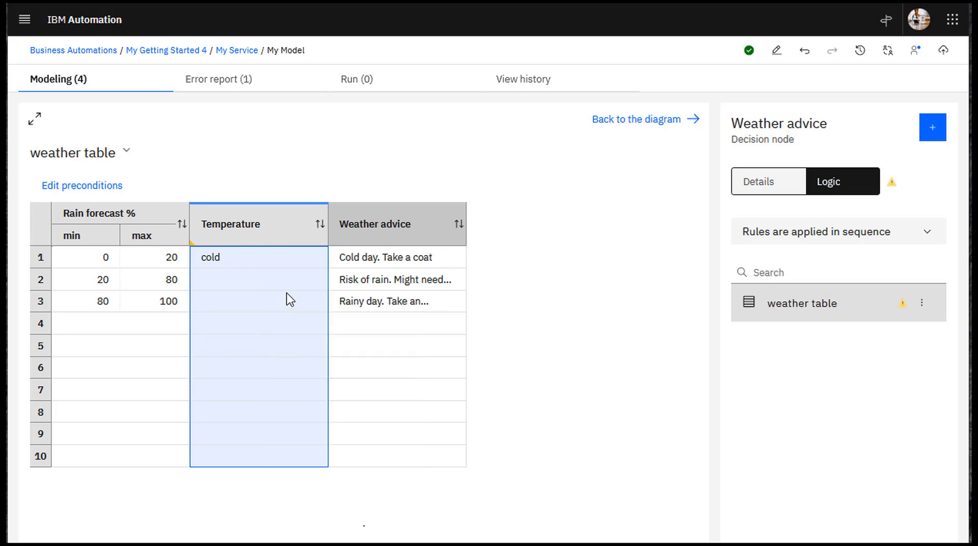
left_click(253, 262)
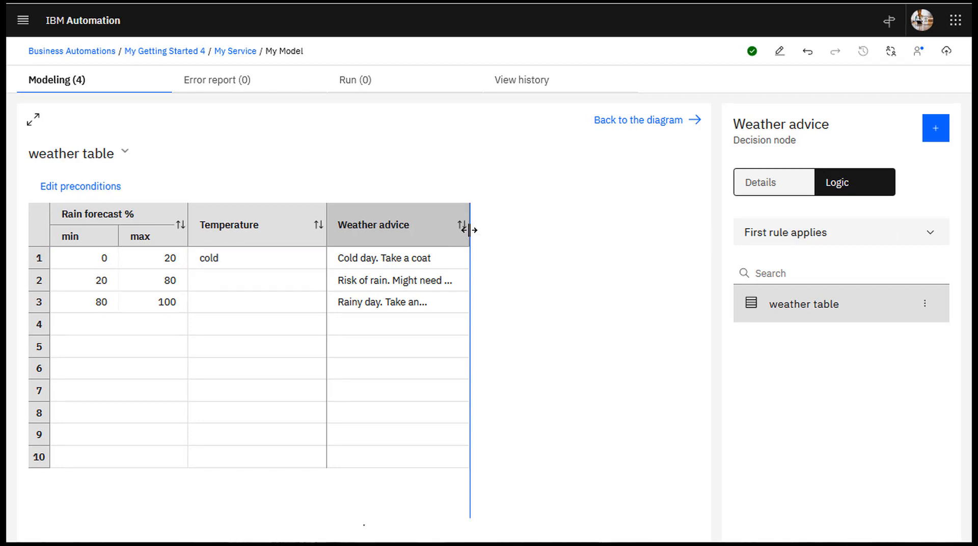
left_click_drag(469, 230, 564, 233)
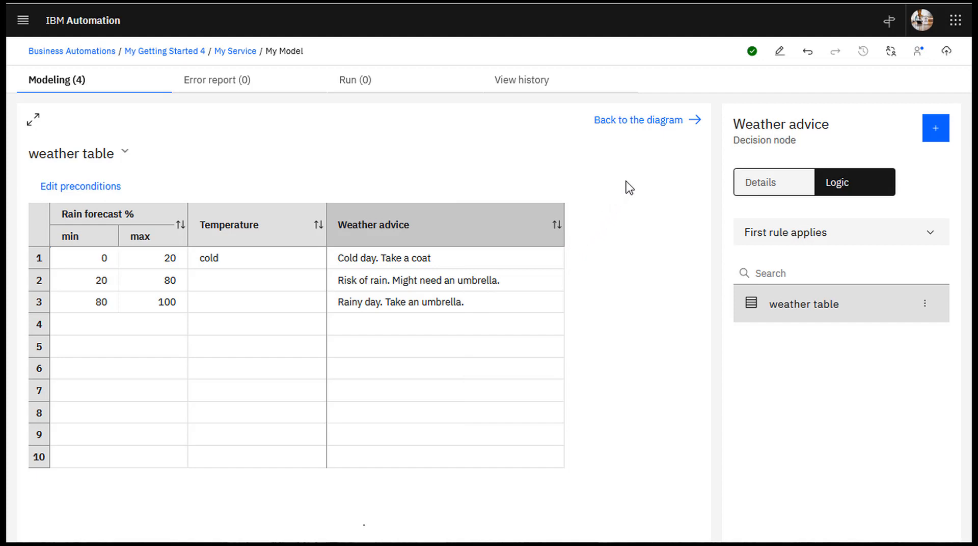
Step: Leave the weather table and add a test data set for running the model, with a person's first name as Name
left_click(649, 124)
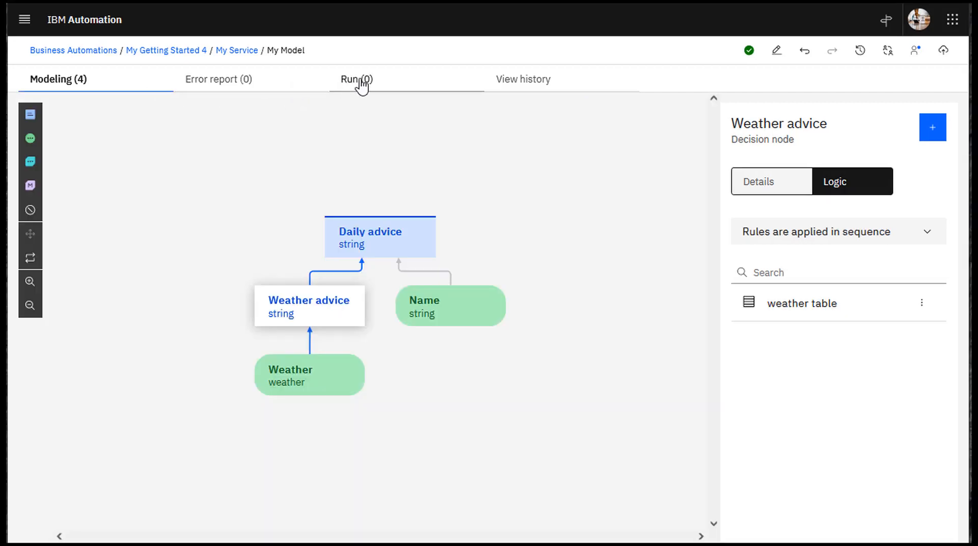
left_click(362, 85)
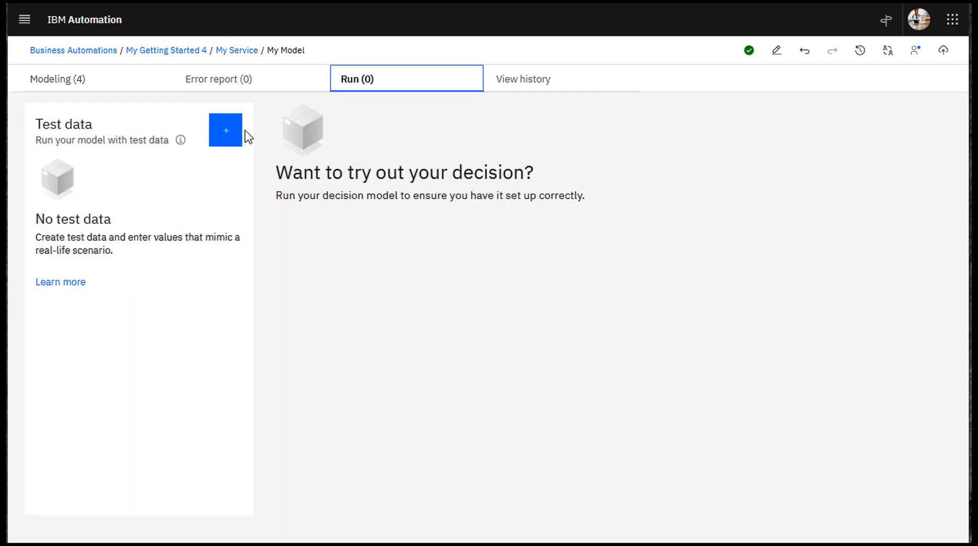
left_click(226, 134)
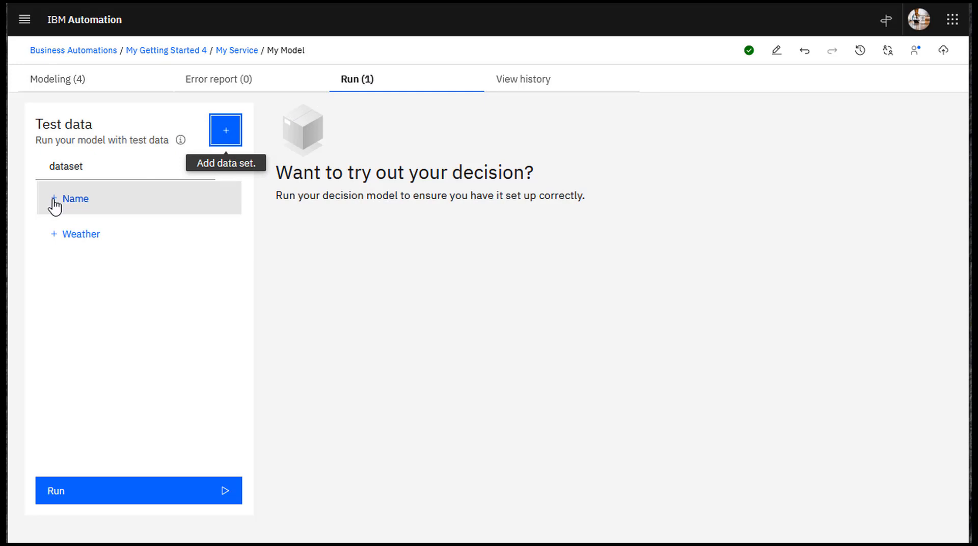
left_click(57, 203)
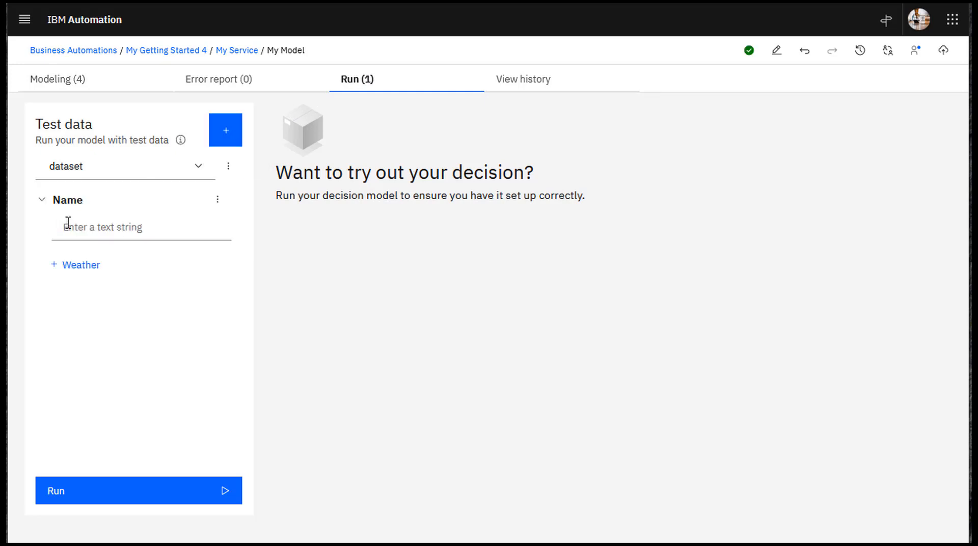
left_click(68, 226)
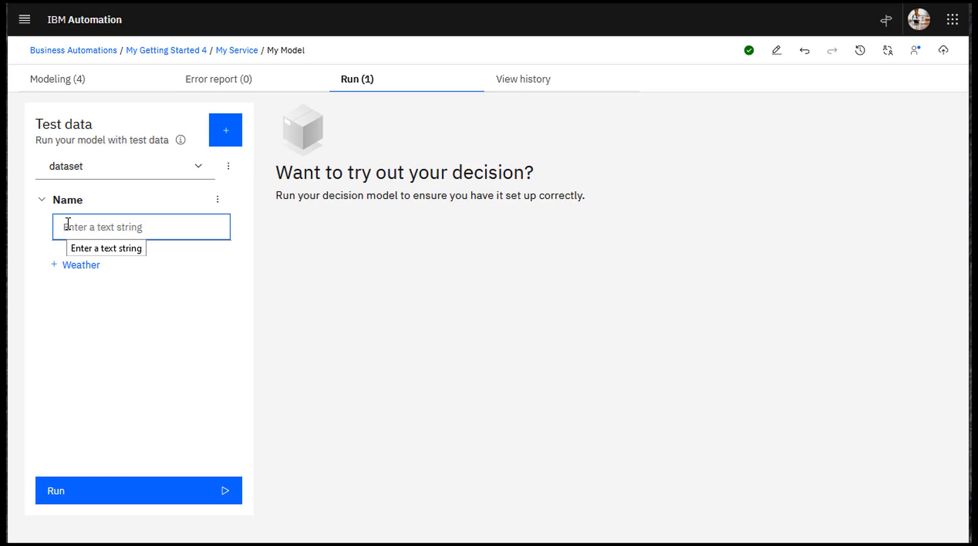
type("Jamie")
Step: Add Weather to the test data with rain forecast 0 and temperature cold, and run the model
left_click(55, 278)
left_click(69, 307)
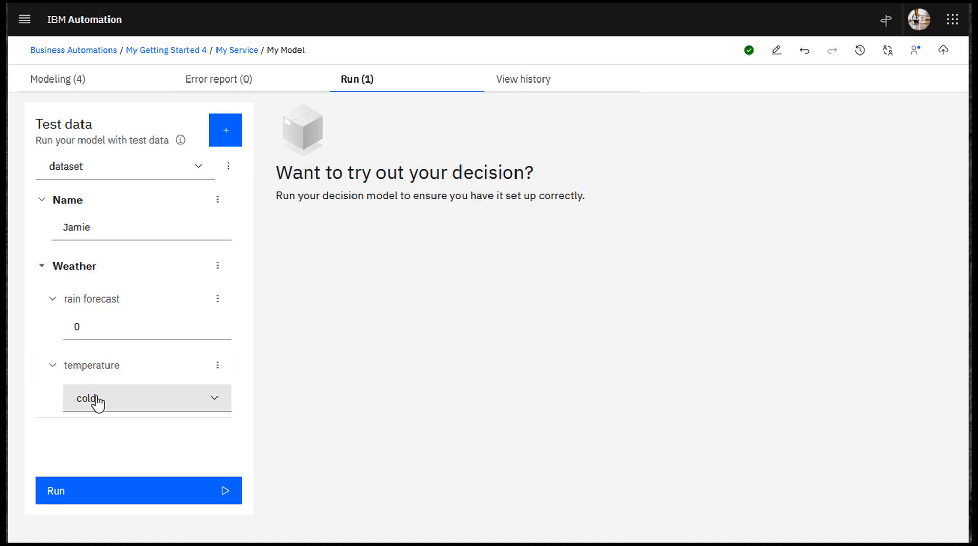
left_click(120, 494)
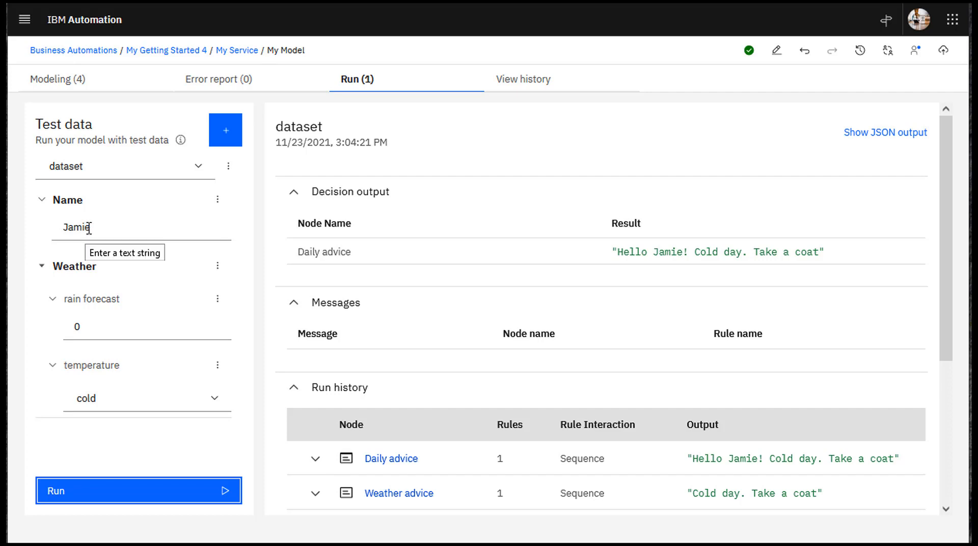
Step: Change the test data to a different first name, rain forecast 90 and temperature warm, and run the model again
left_click_drag(93, 228, 61, 228)
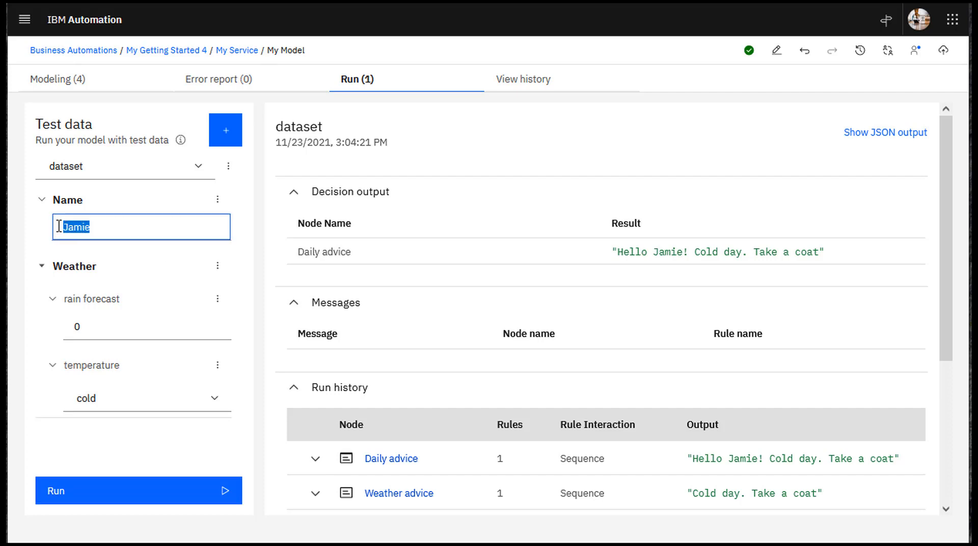
type("Robin")
left_click(78, 326)
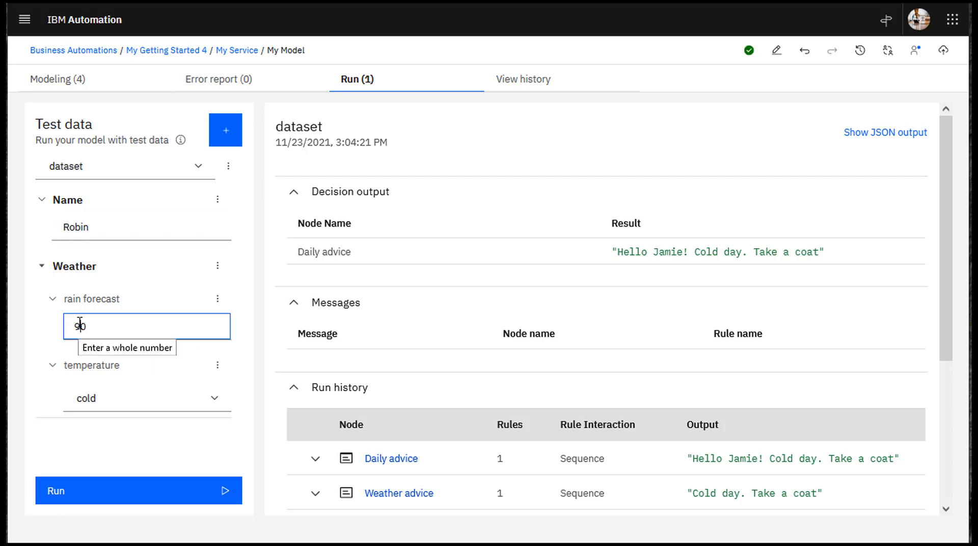
left_click(218, 407)
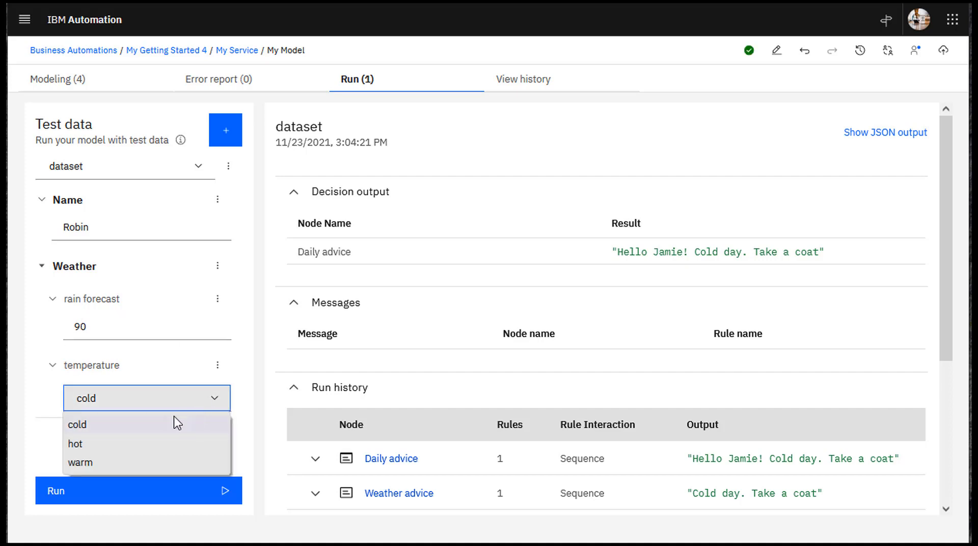
left_click(84, 463)
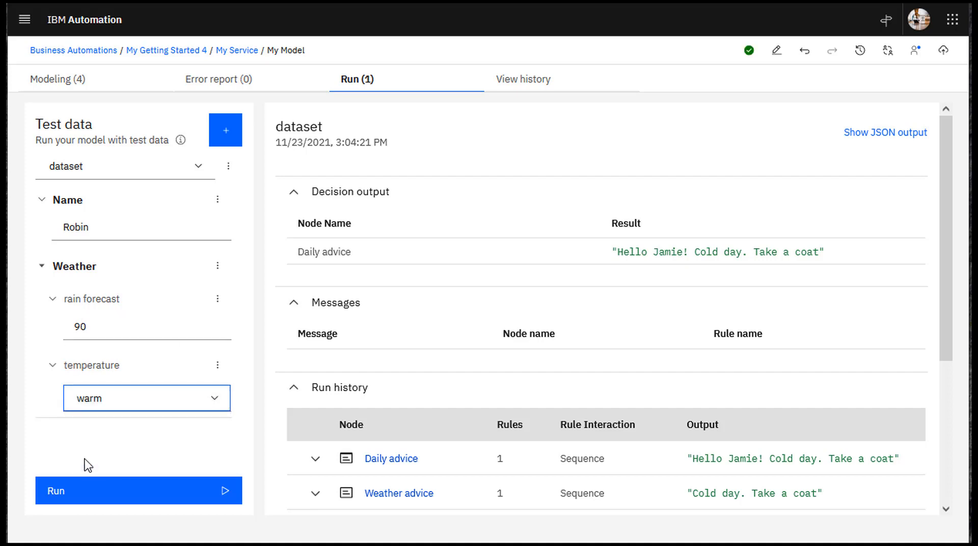
left_click(91, 493)
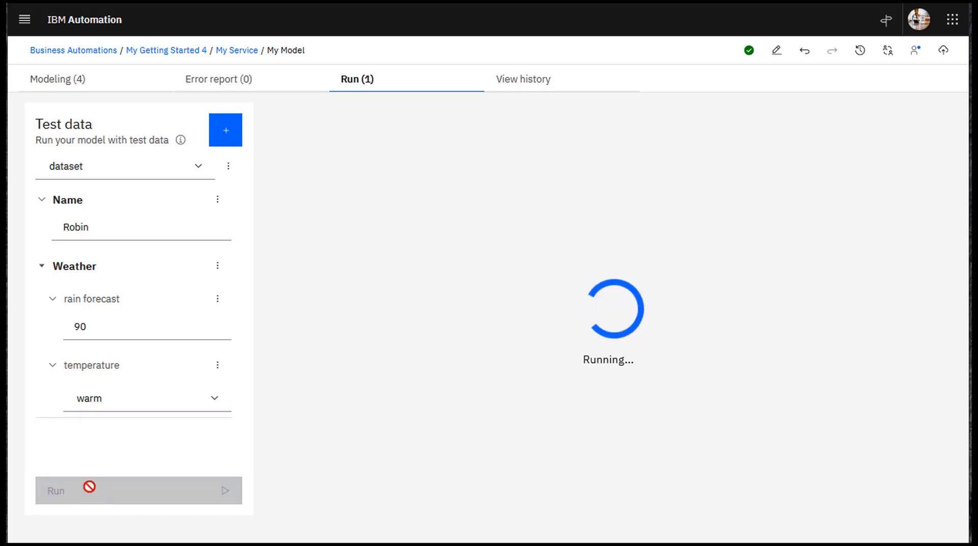